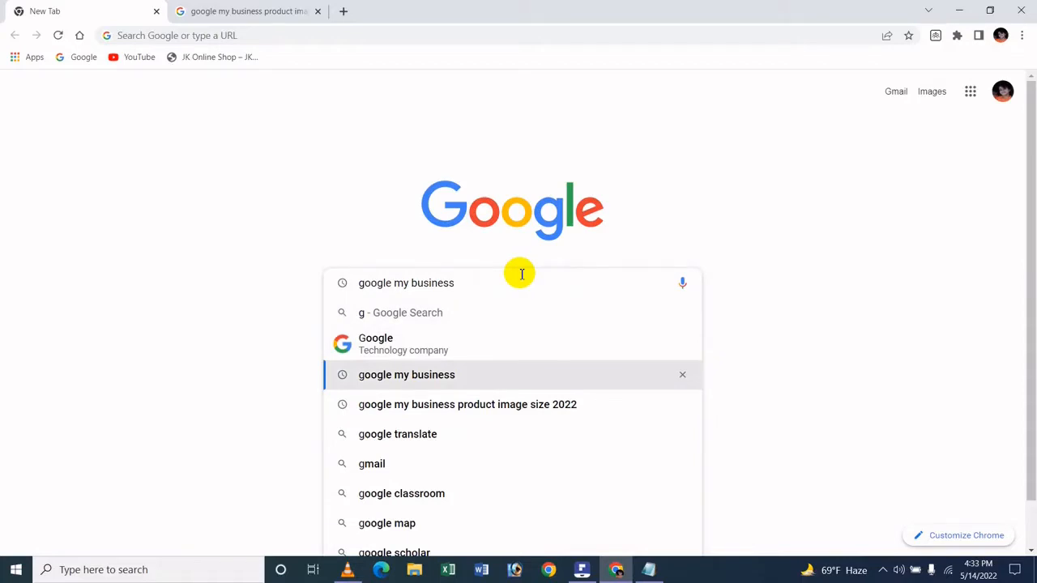
Search Google for "google my business", open the Google Business Profile site and sign in to the profile manager.
key(Return)
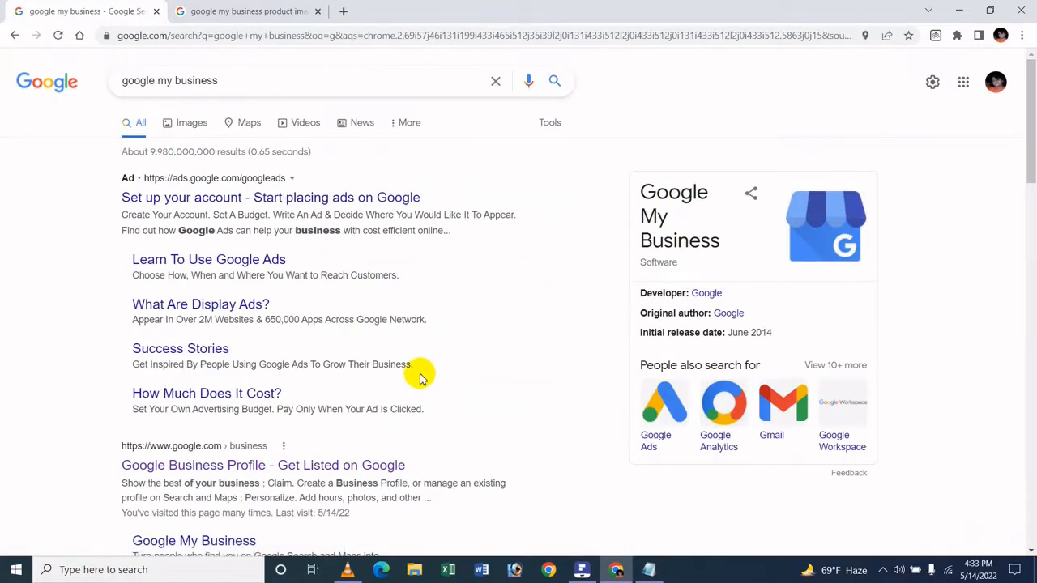
scroll(324, 364, down, 1)
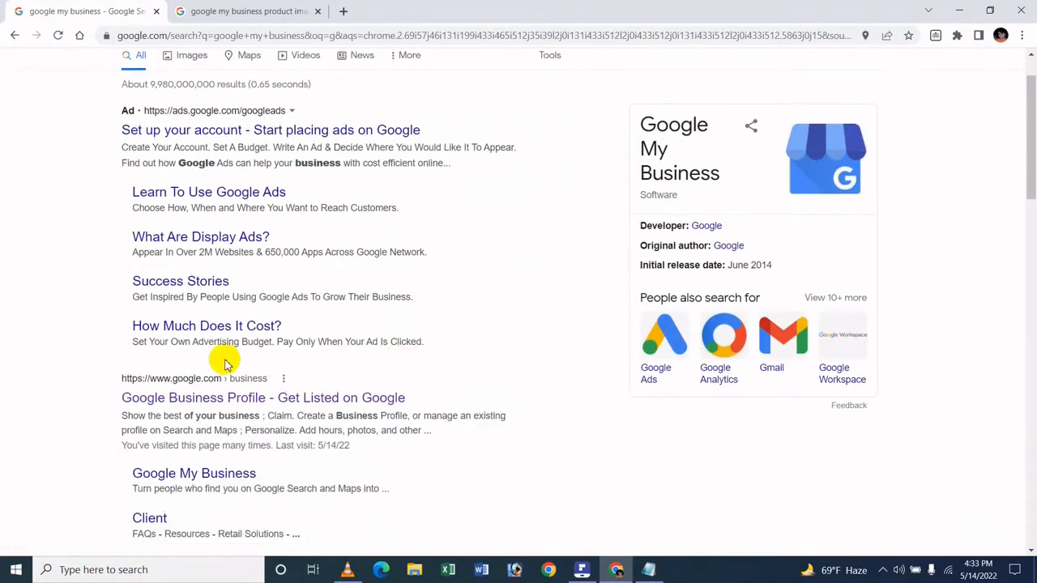
click(293, 403)
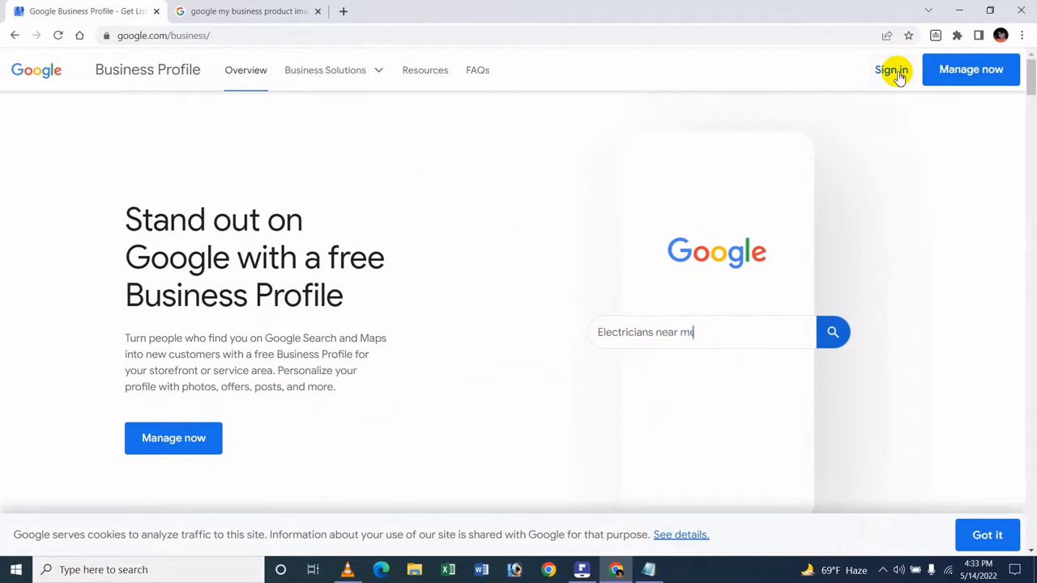
click(896, 72)
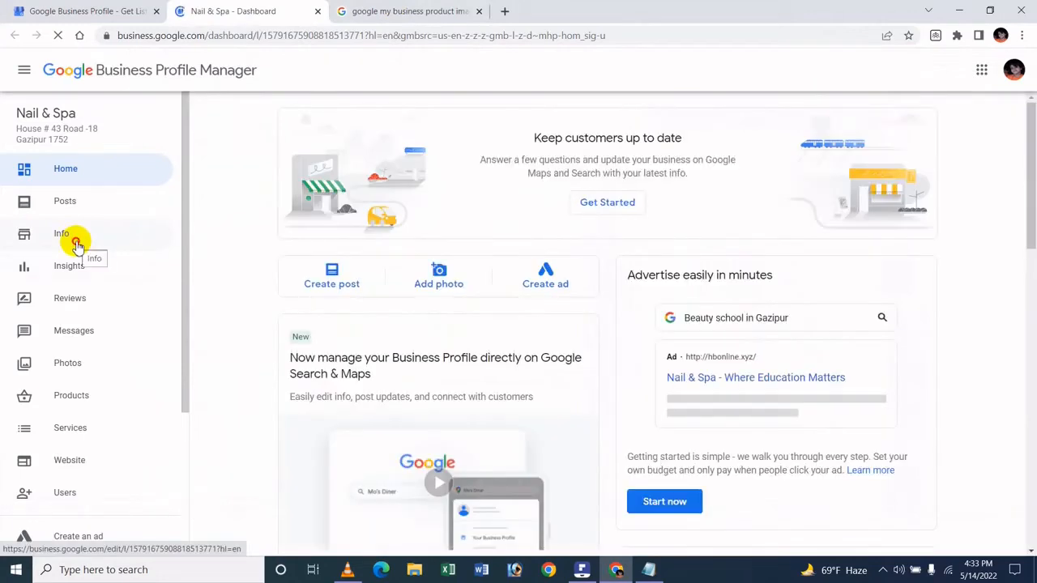
From the Nail & Spa business info, go to the products section and start adding a new product.
click(75, 239)
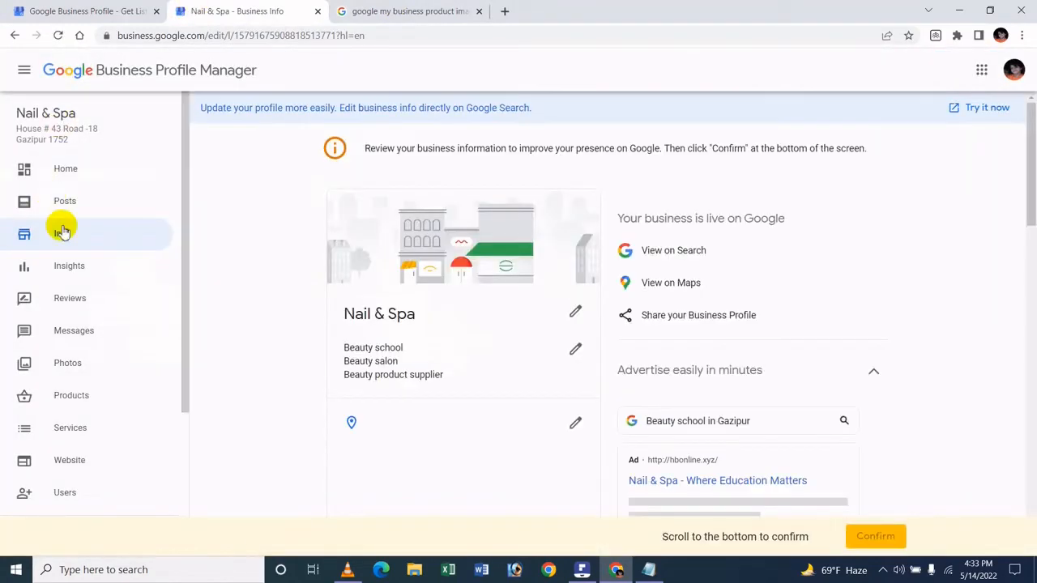
drag(1027, 129, 1027, 324)
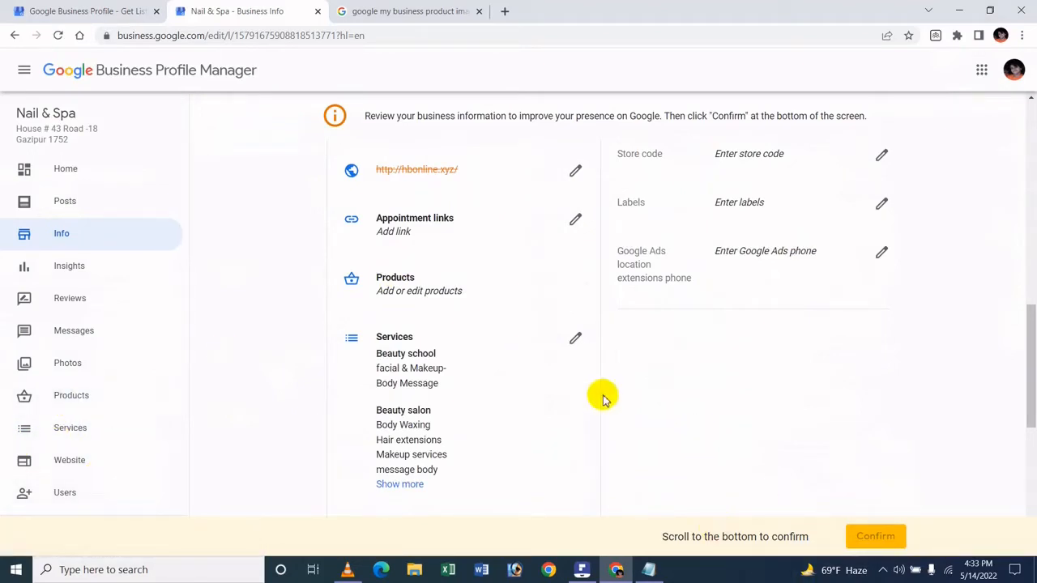
click(421, 282)
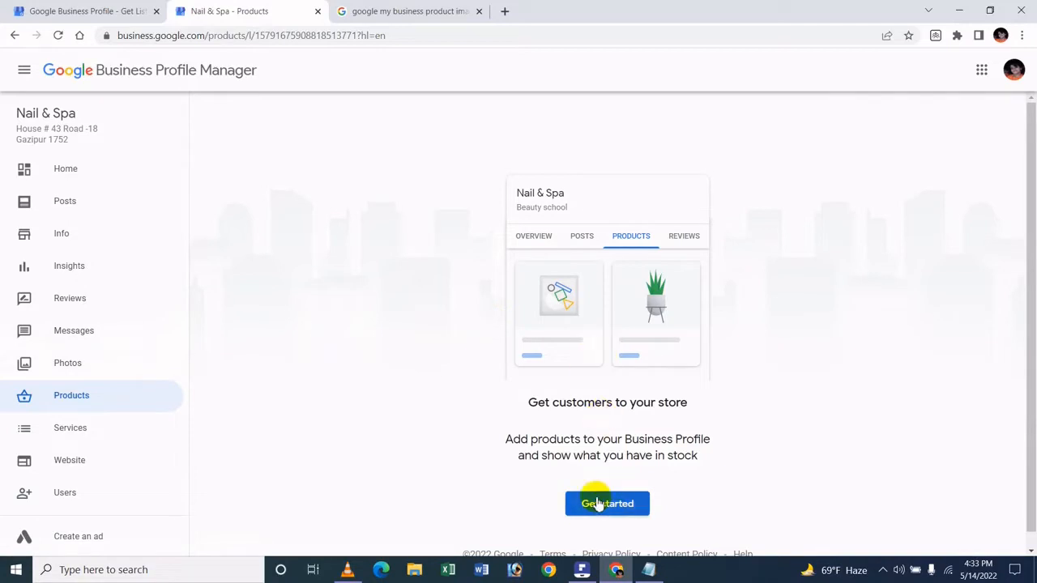
click(622, 506)
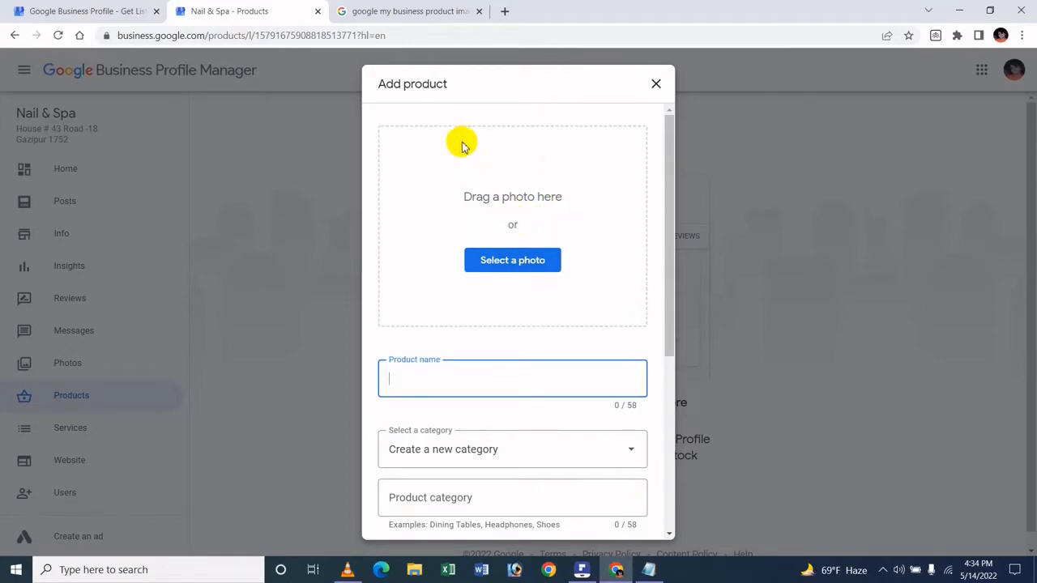
Look up the required image size and file format in the tycoonmedia.net Google My Business post image guide.
click(401, 9)
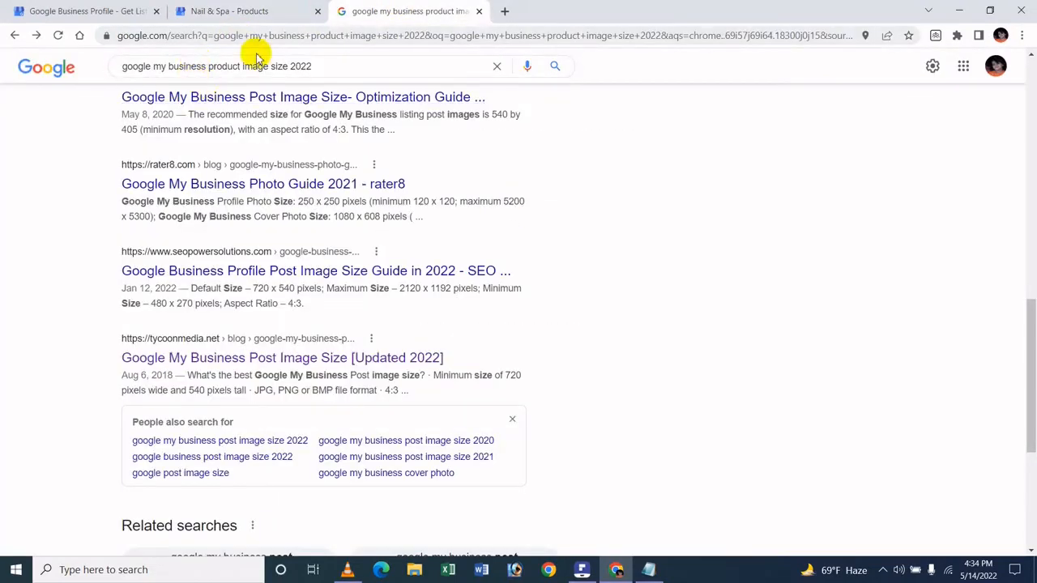
drag(1022, 358, 1030, 89)
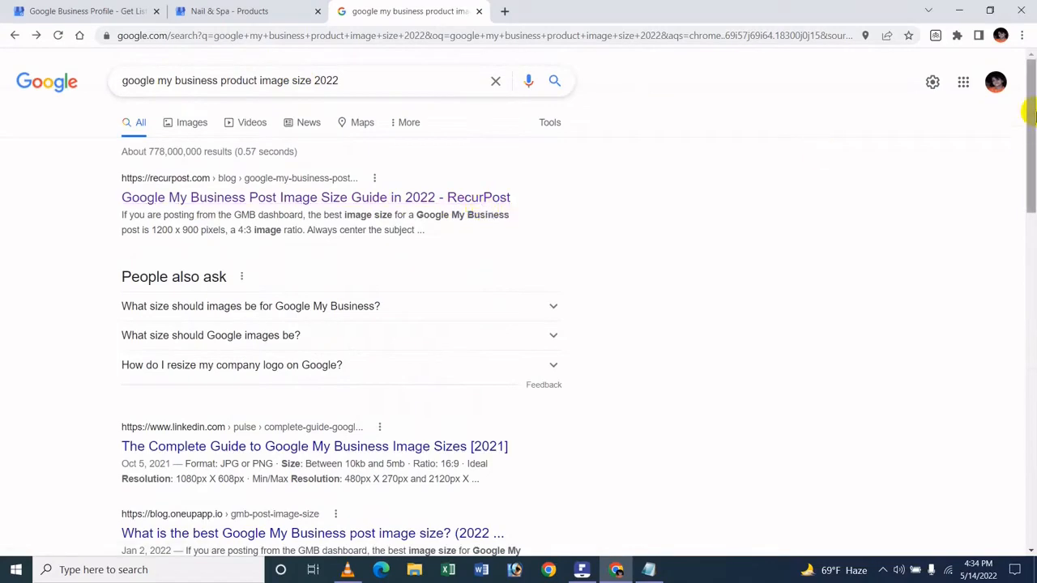
drag(1031, 116, 1025, 381)
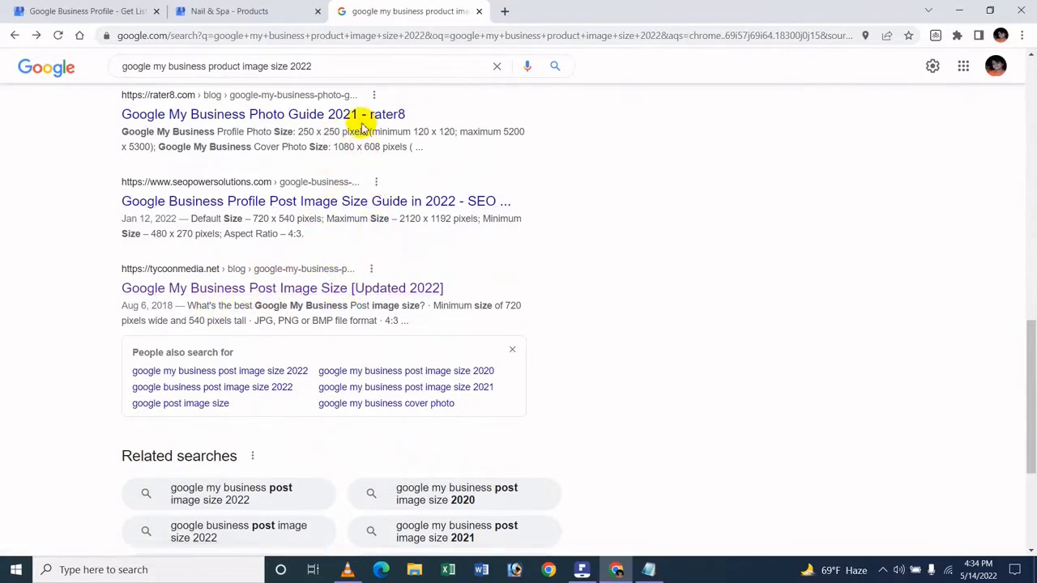
click(352, 288)
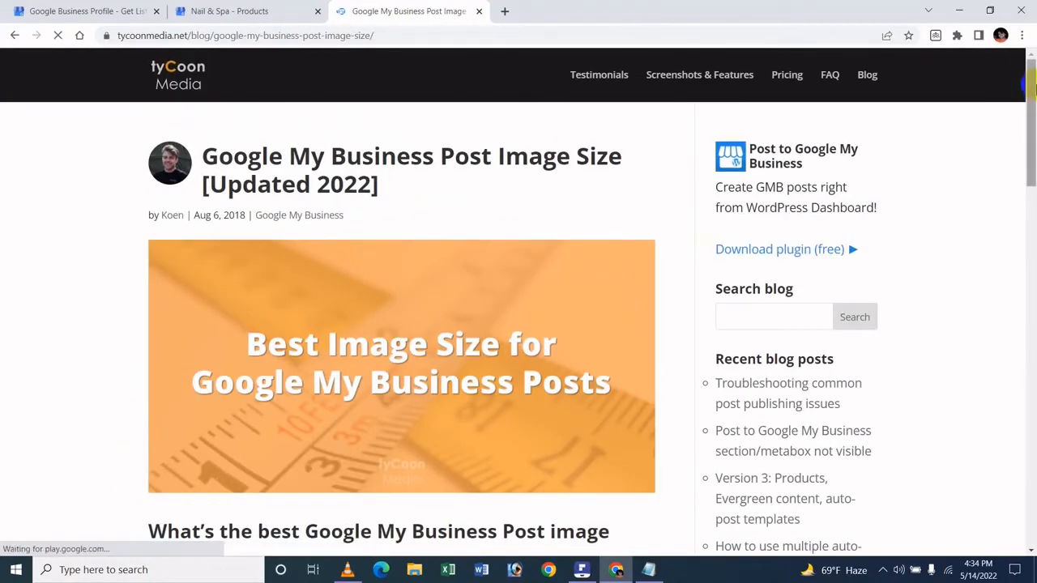
drag(1025, 132, 1030, 213)
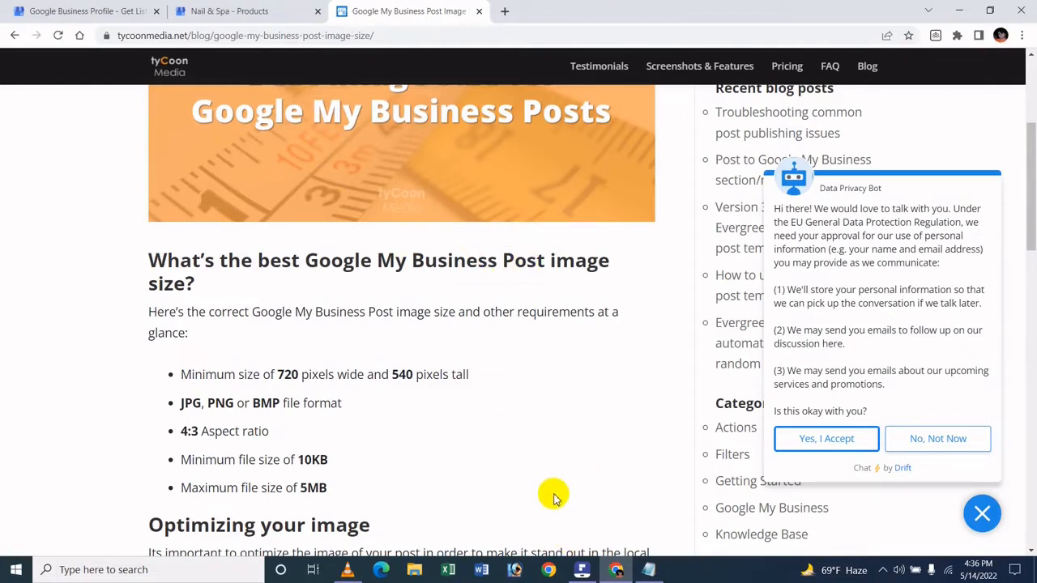
Switch to Adobe Photoshop and open the P1 and P2 images from the Product Image folder.
click(513, 569)
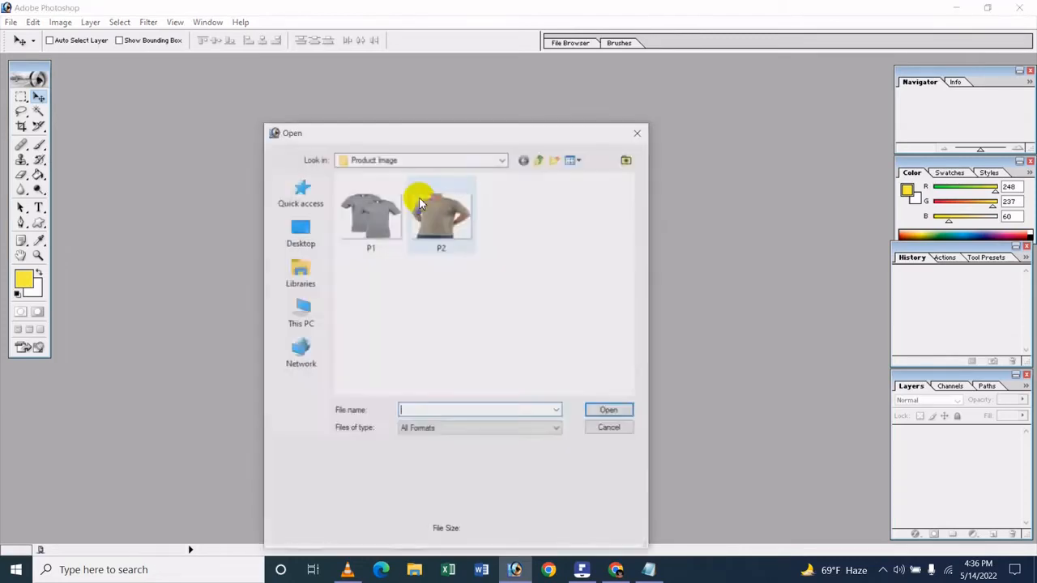
drag(526, 318, 357, 199)
click(612, 411)
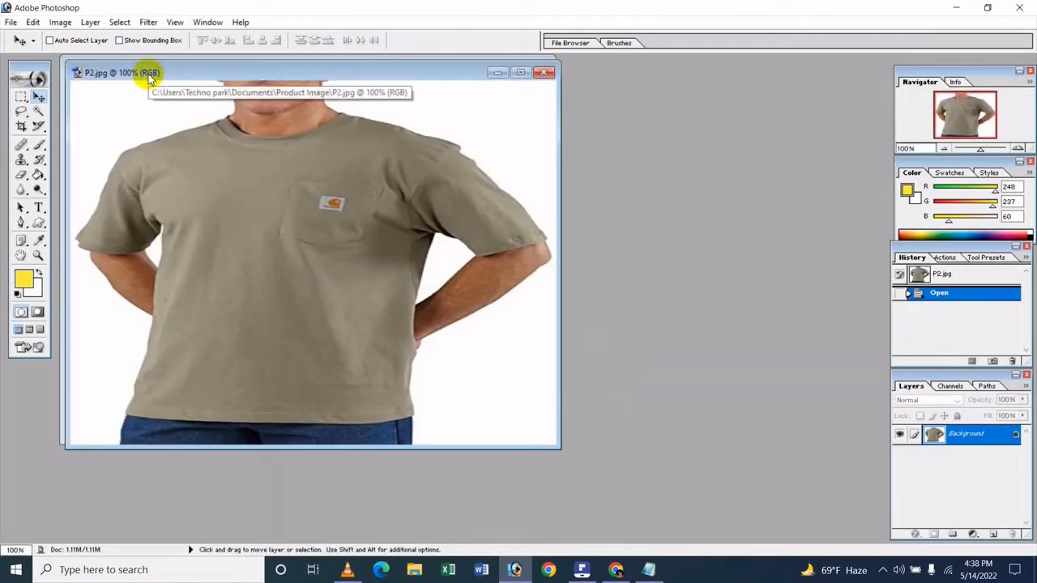
Check P1.jpg's pixel dimensions against the size guide in the browser, leaving them unmodified, and close the image.
mouse_move(148, 78)
mouse_down()
mouse_move(854, 194)
mouse_move(741, 81)
mouse_move(658, 89)
mouse_move(250, 71)
mouse_move(105, 86)
mouse_move(128, 92)
mouse_move(145, 80)
mouse_up()
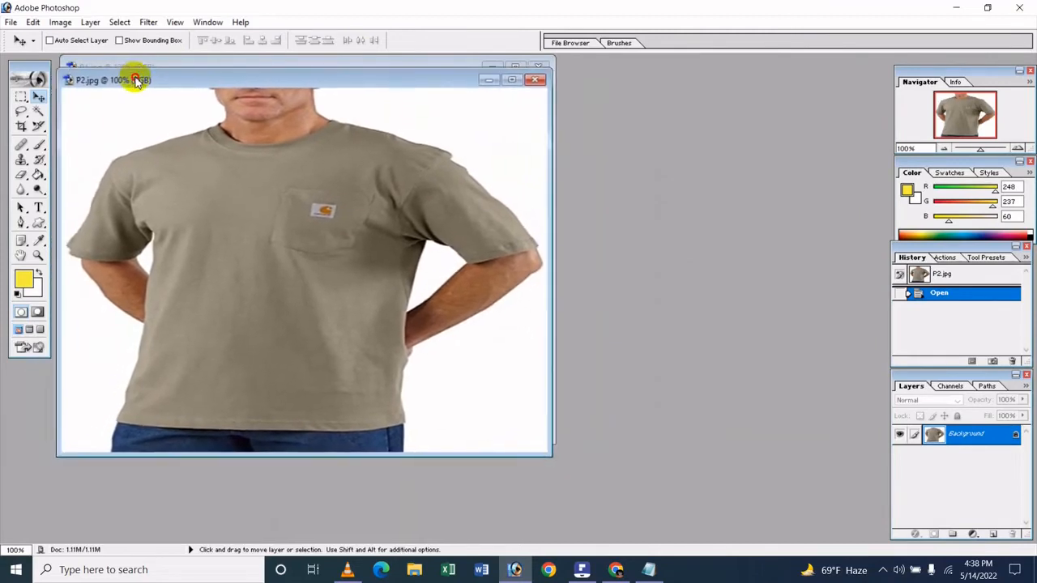
click(89, 66)
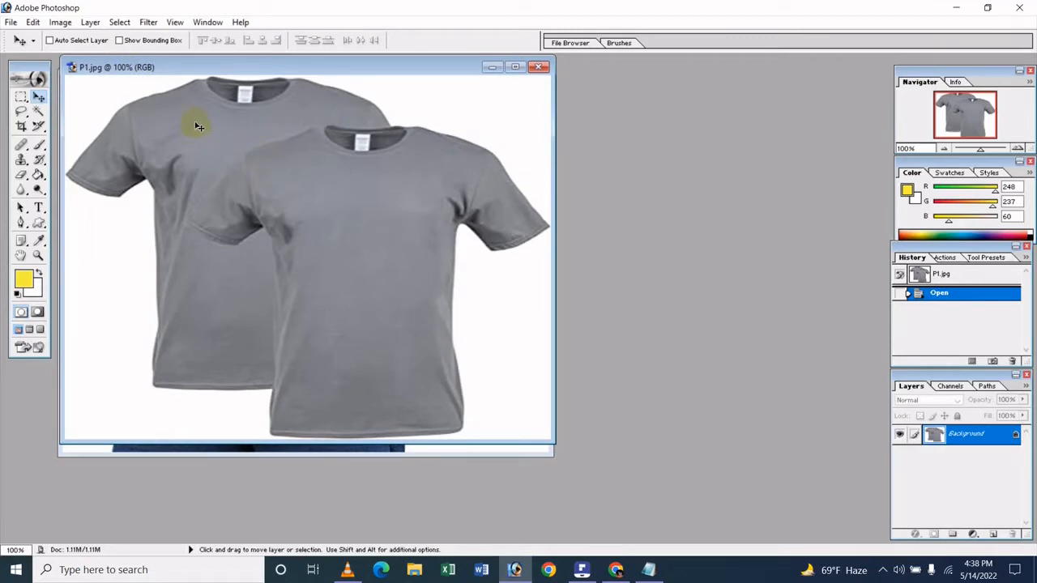
click(60, 22)
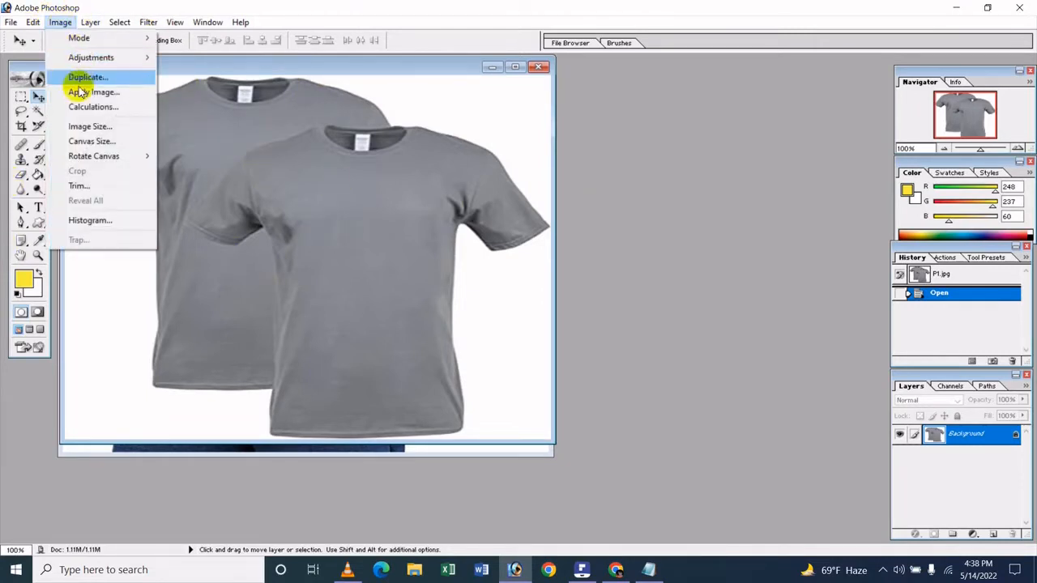
click(88, 126)
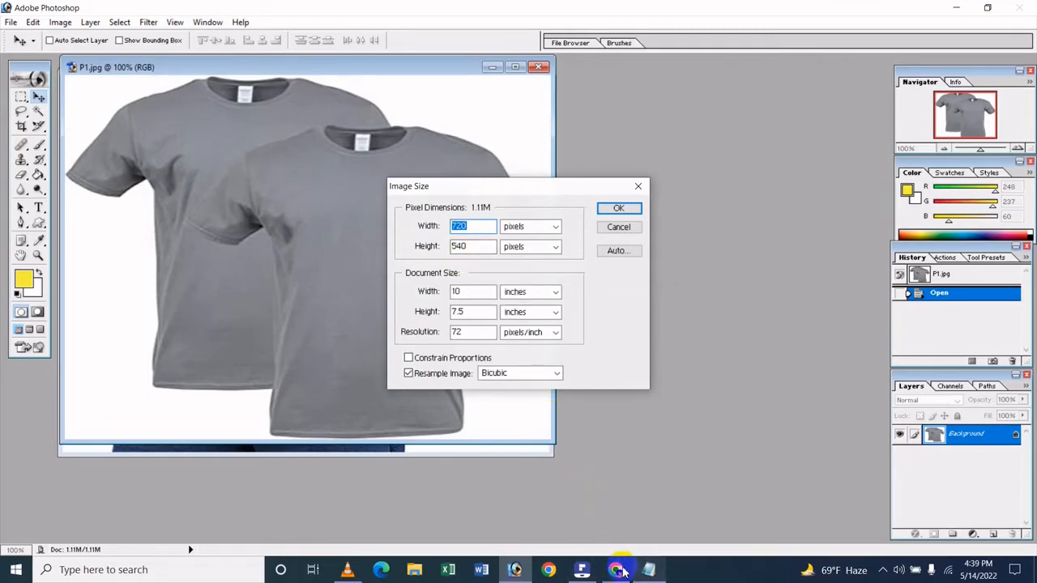
click(618, 569)
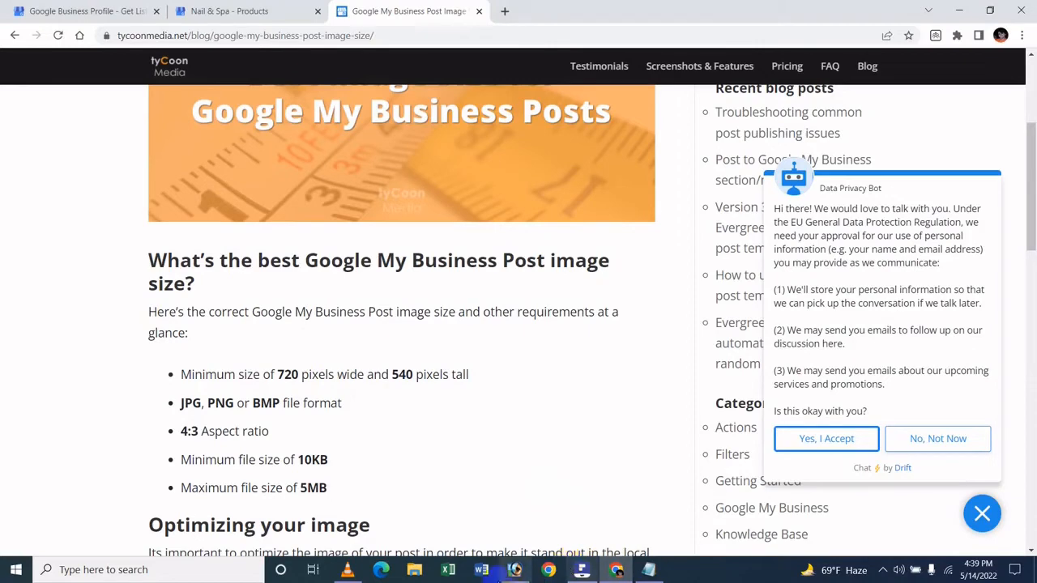
click(515, 570)
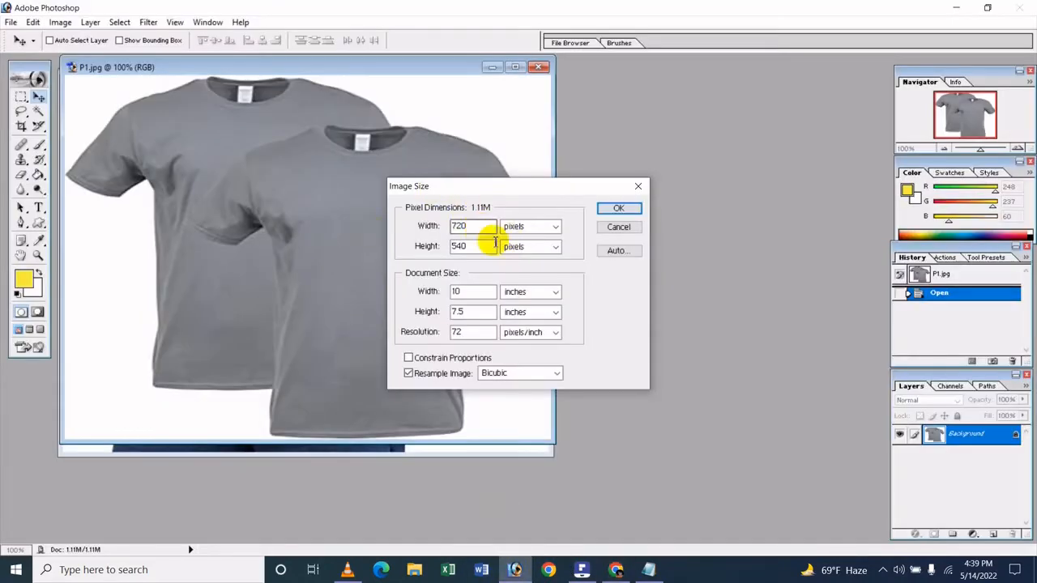
click(638, 187)
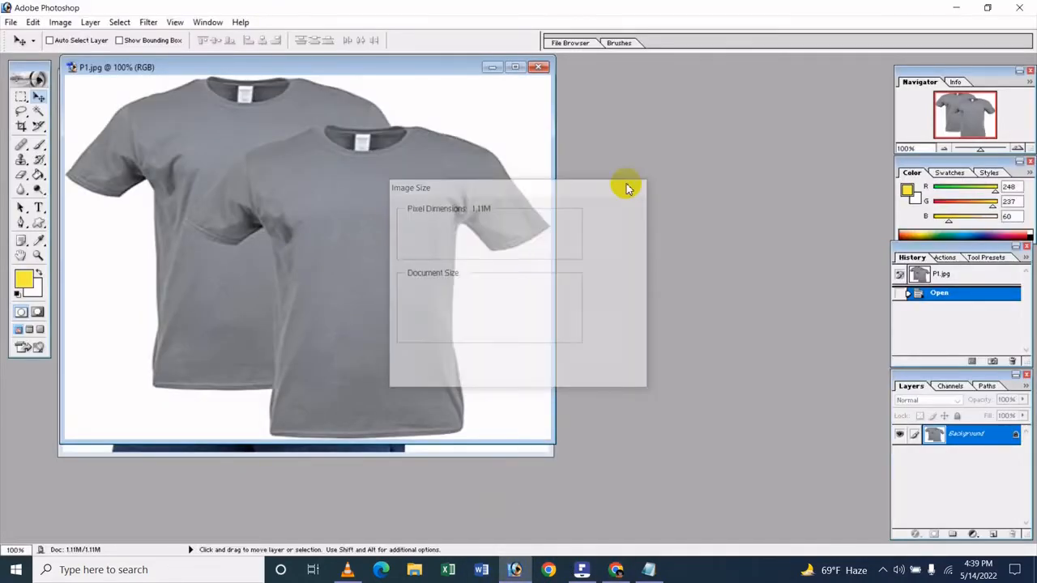
click(541, 68)
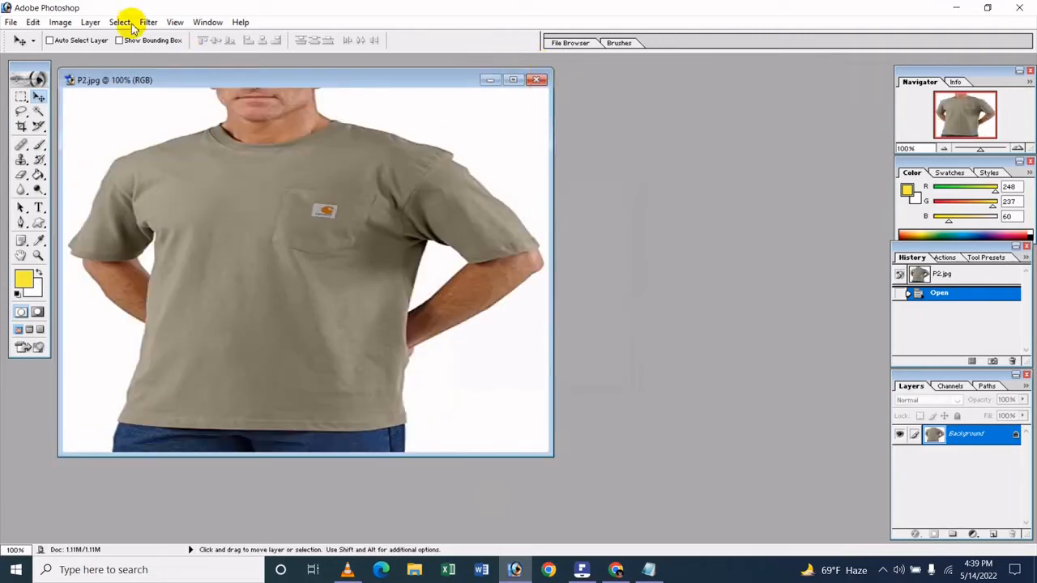
Check P2.jpg's pixel dimensions without modifying them, then close the image and exit Photoshop.
click(60, 22)
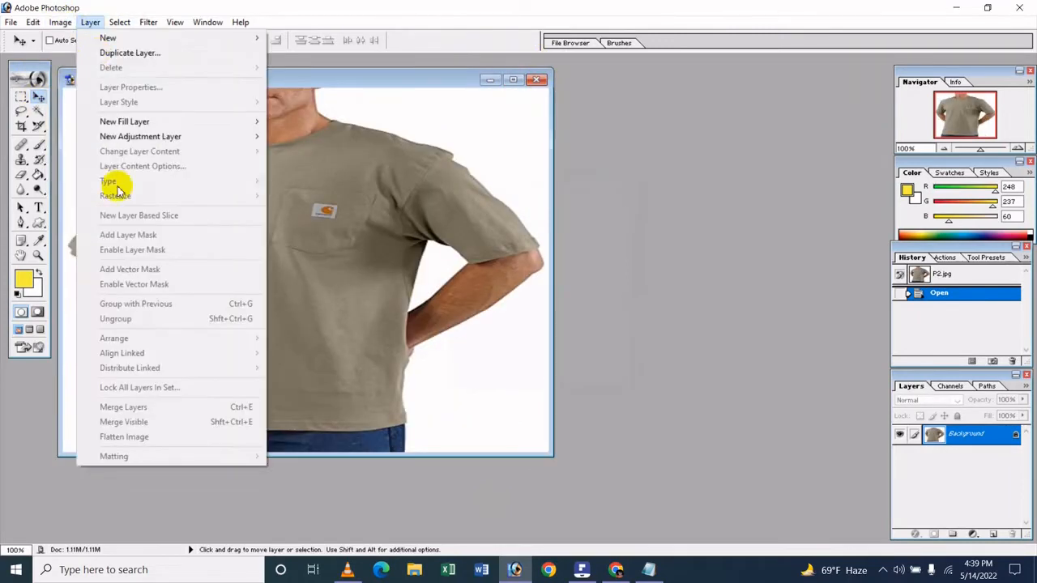
click(90, 22)
click(60, 22)
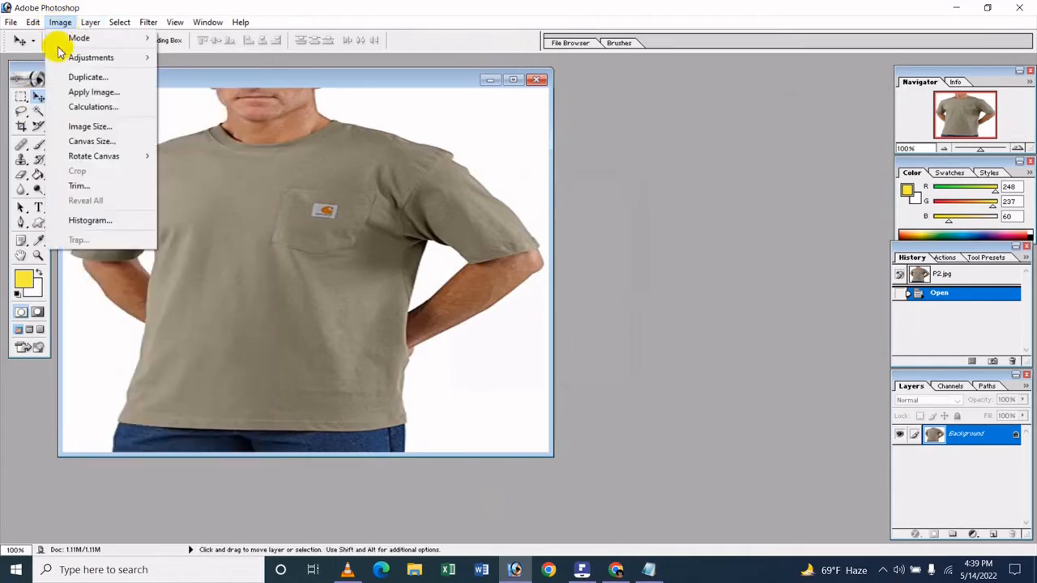
click(89, 127)
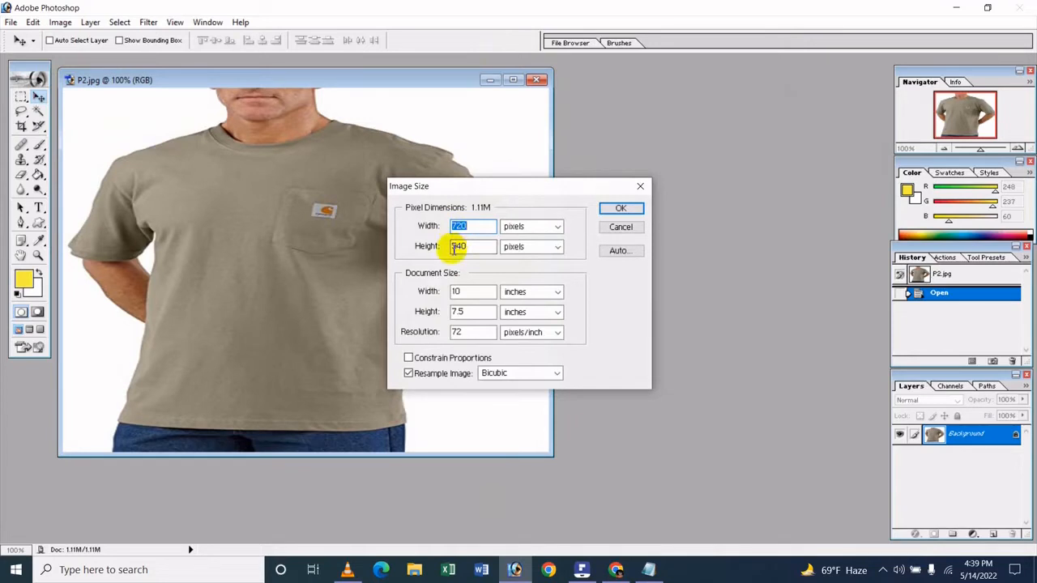
click(640, 190)
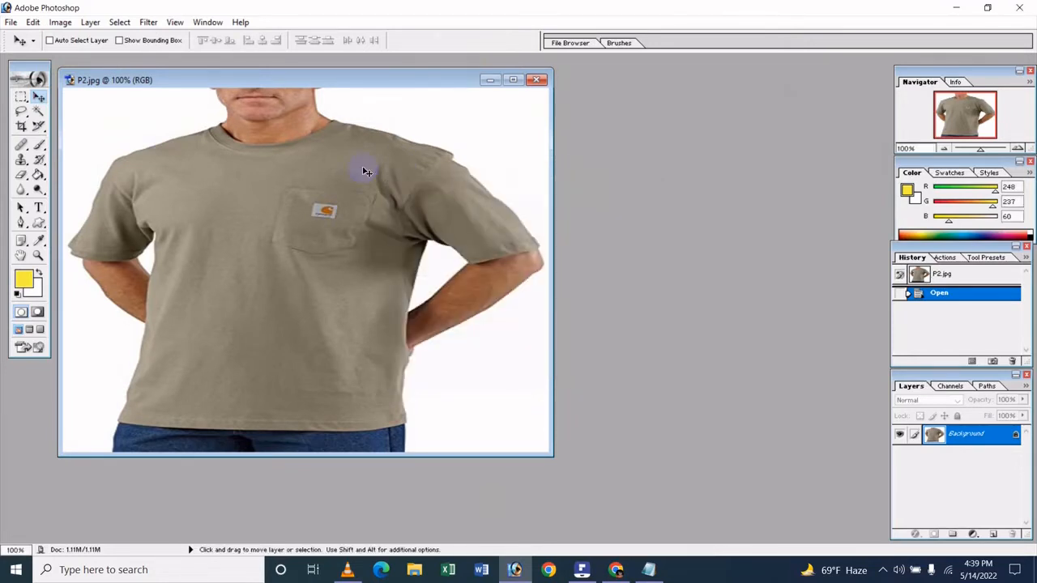
click(537, 79)
click(1018, 7)
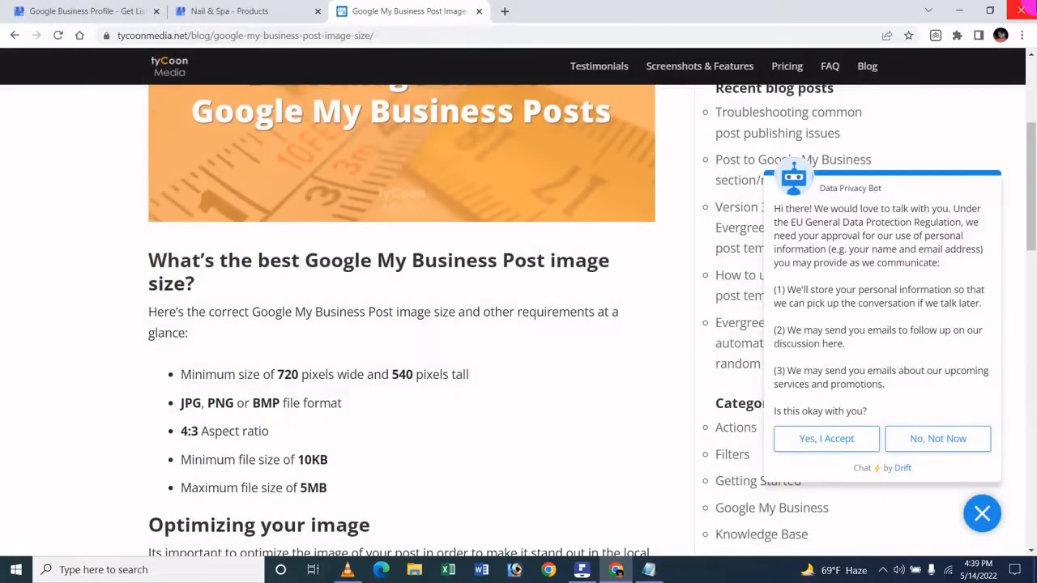
Return to the Add product form and upload P1 from the Product Image folder as the product photo.
click(207, 10)
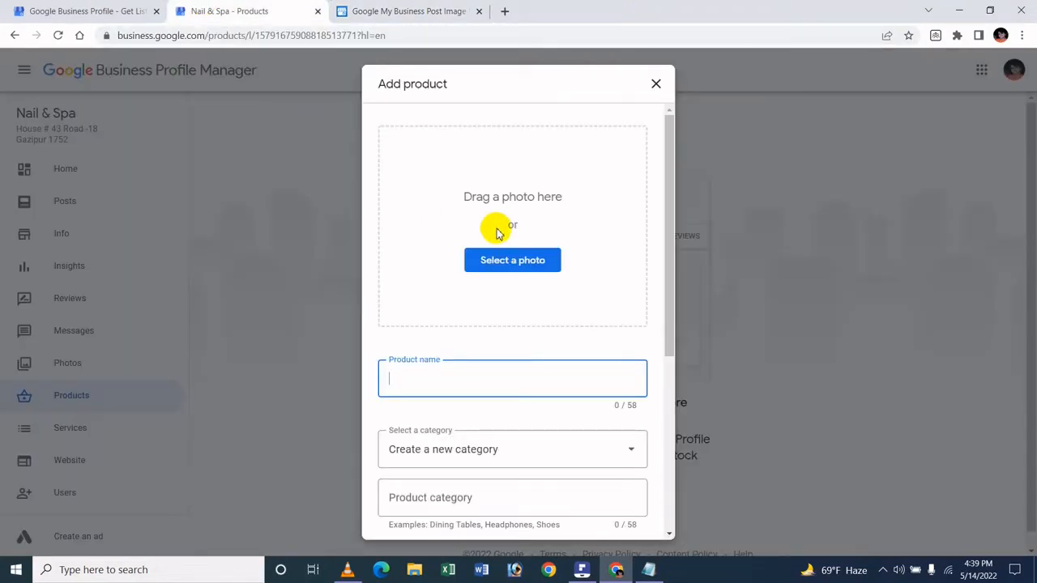
click(525, 268)
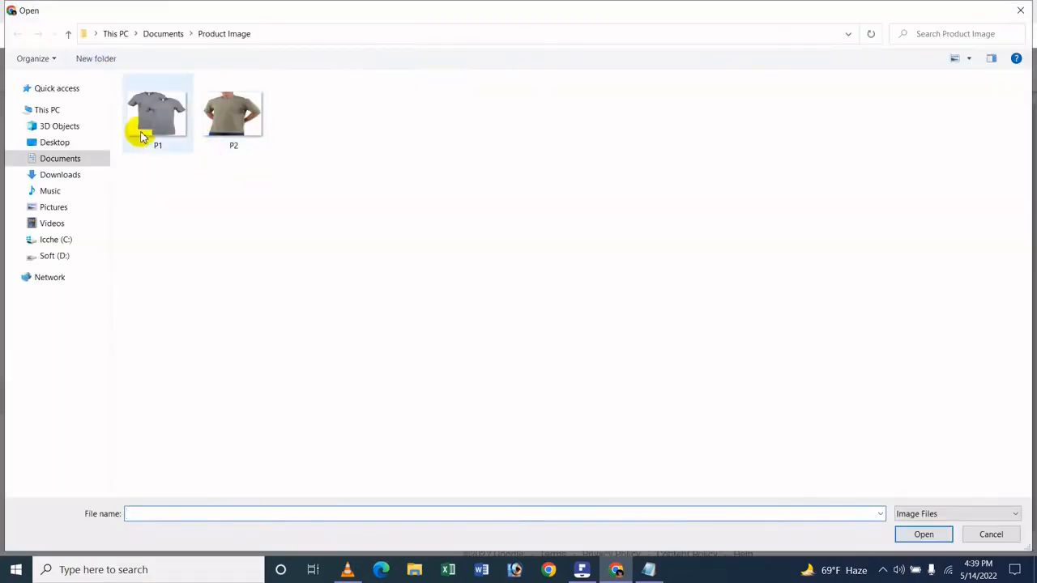
click(166, 134)
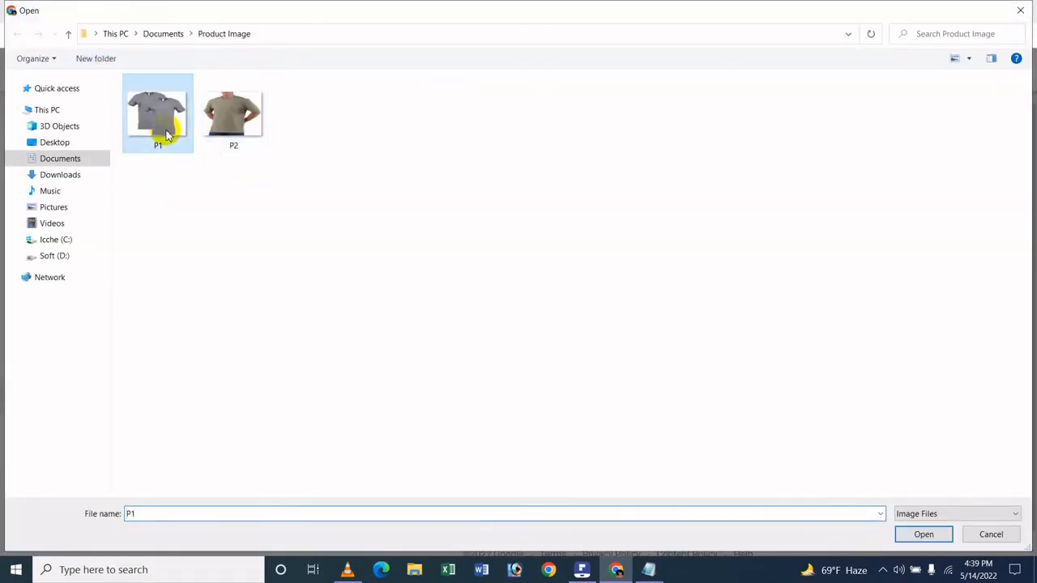
click(921, 538)
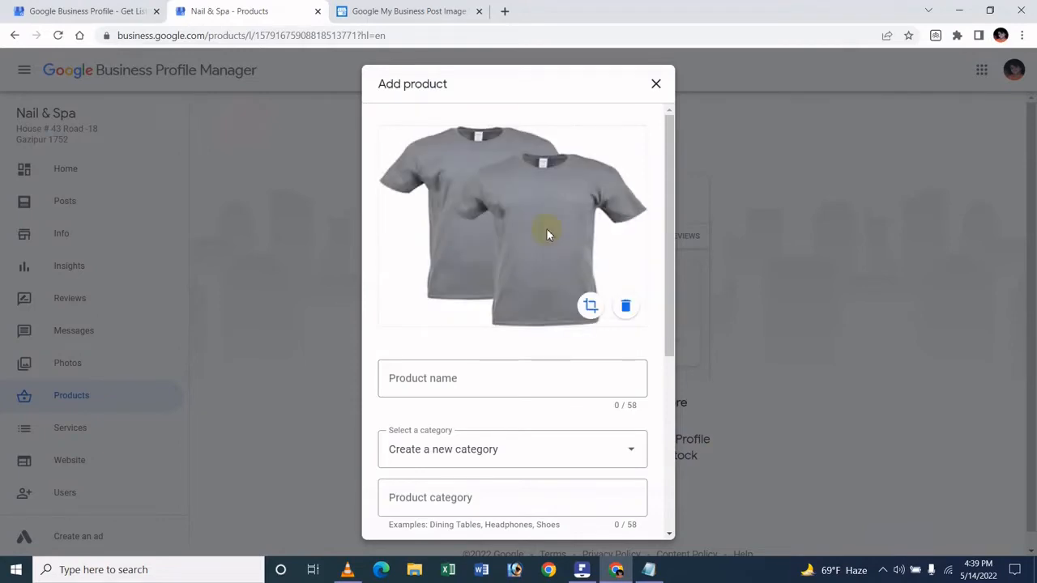
scroll(486, 409, down, 1)
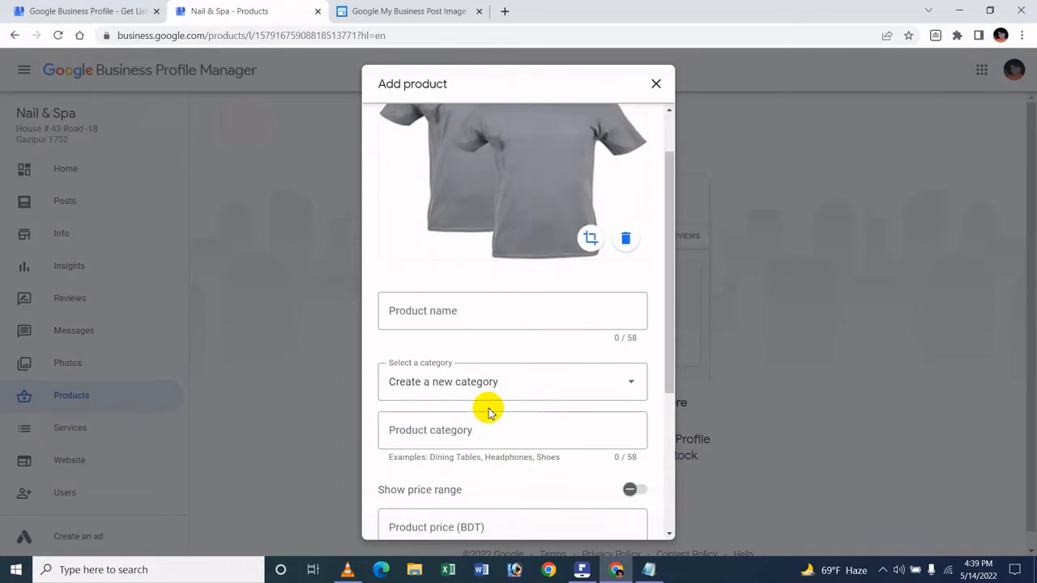
click(440, 310)
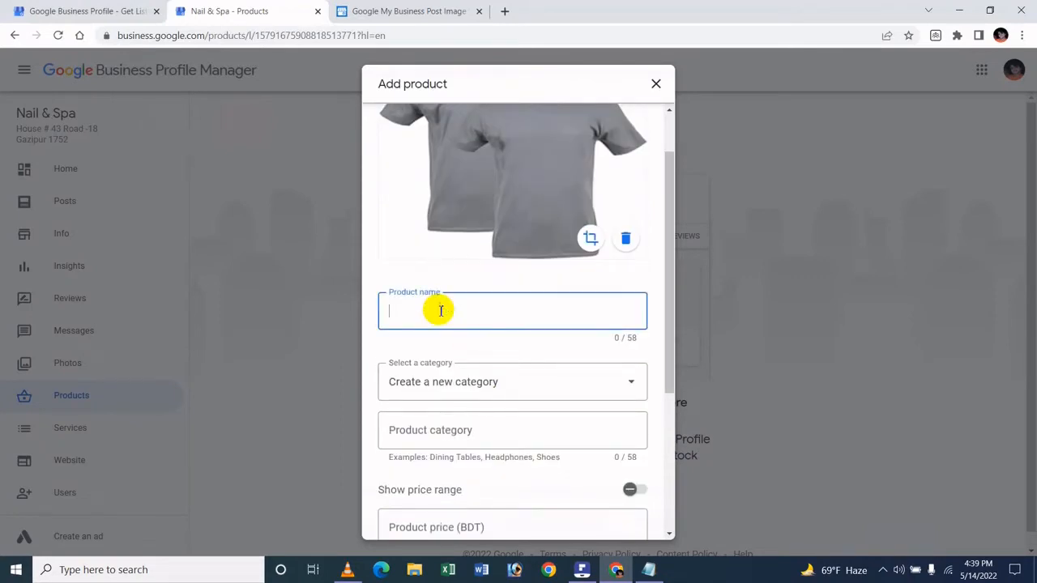
click(648, 569)
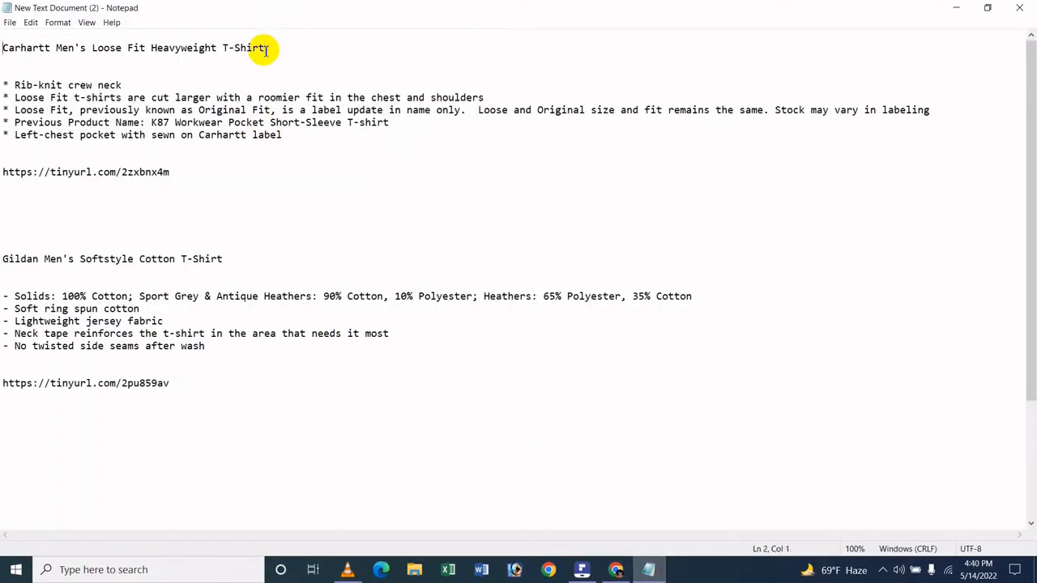
shift+click(267, 49)
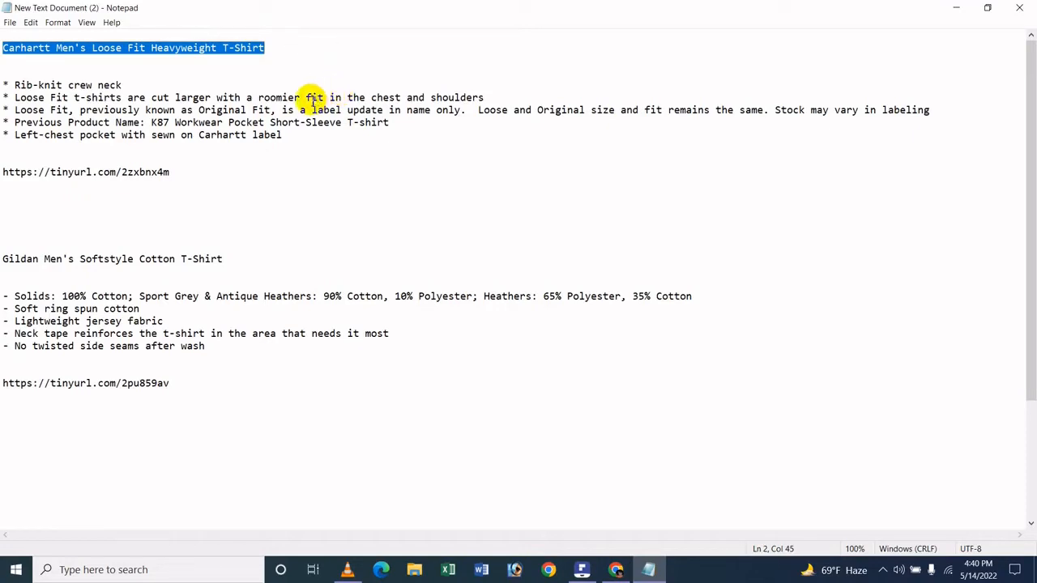
key(ctrl+x)
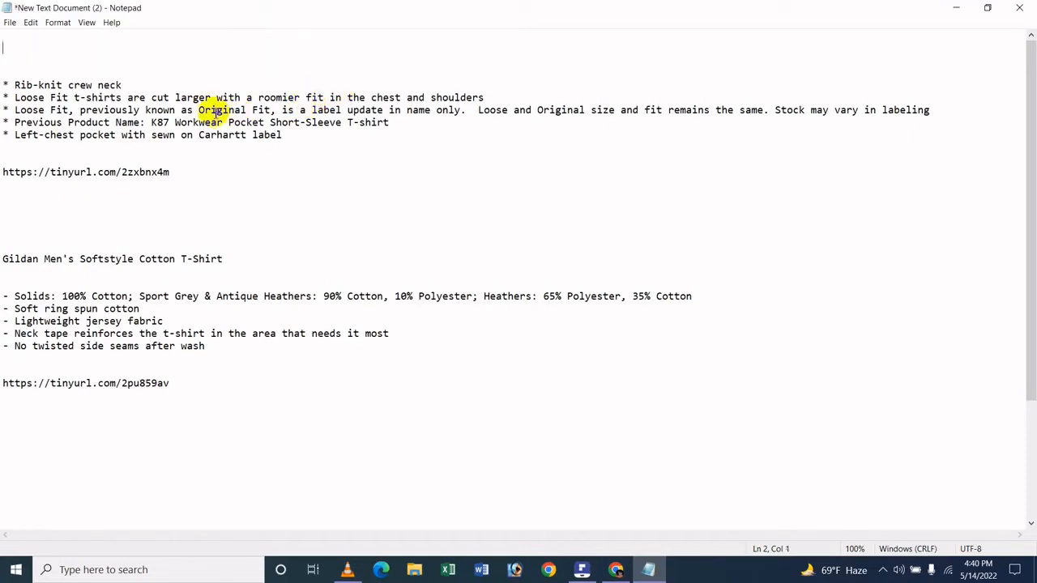
key(ctrl+z)
click(422, 160)
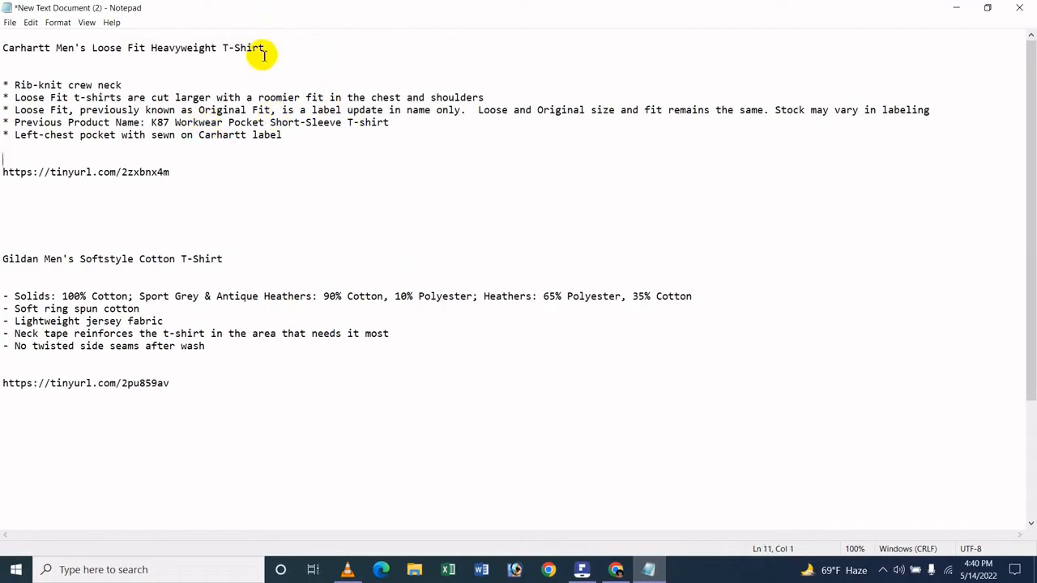
click(960, 7)
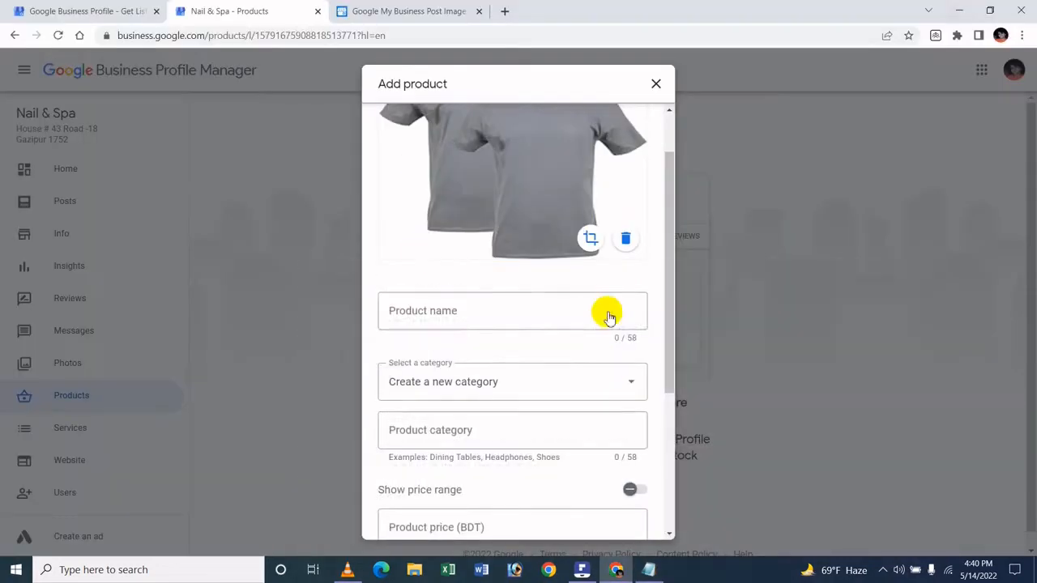
Copy "Carhartt Men's Loose Fit Heavyweight T-Shirt" from the Notepad document and paste it as the product name in the Add product form.
click(607, 312)
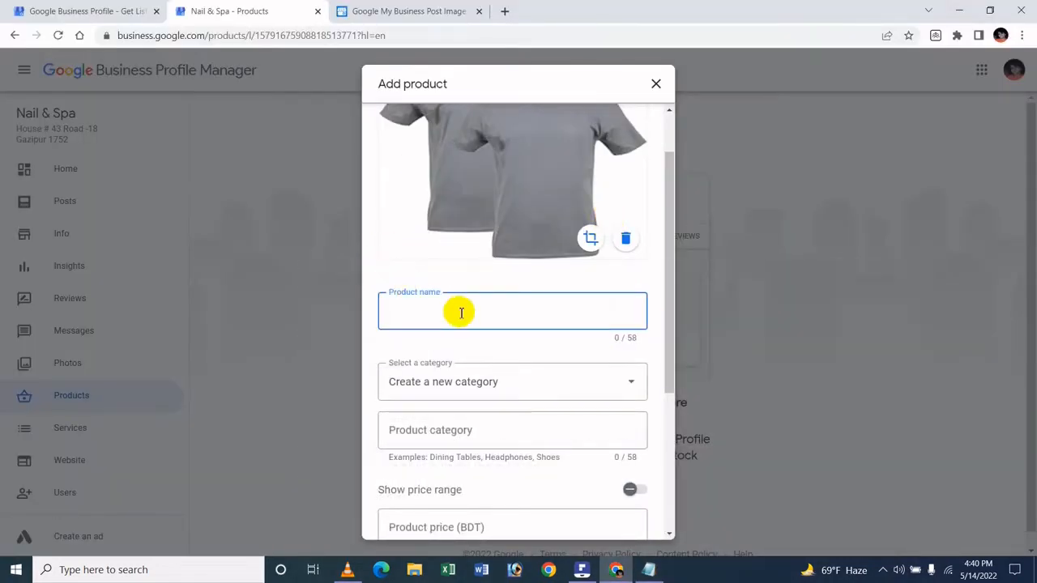
mouse_move(648, 570)
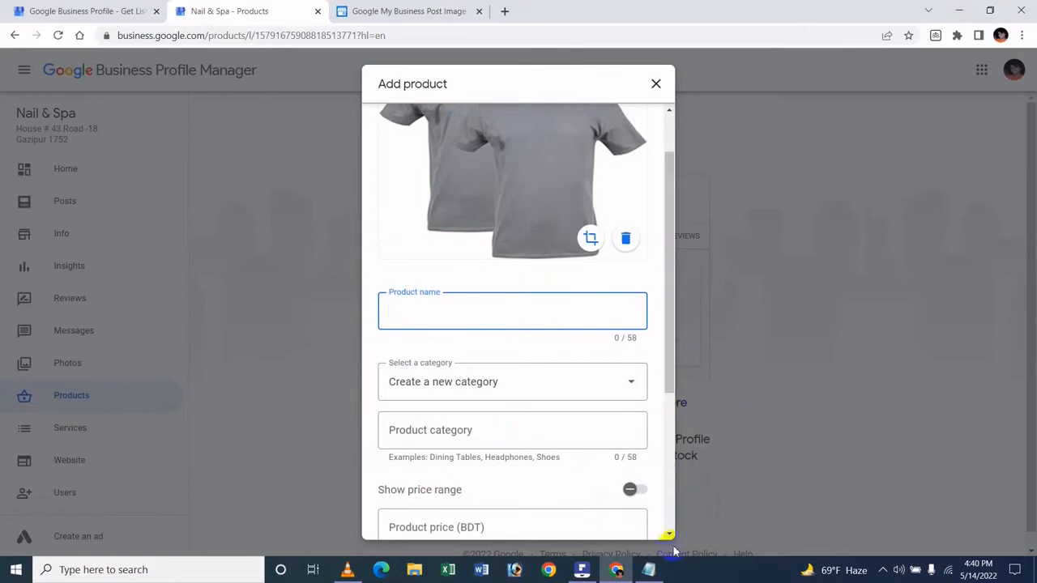
click(648, 569)
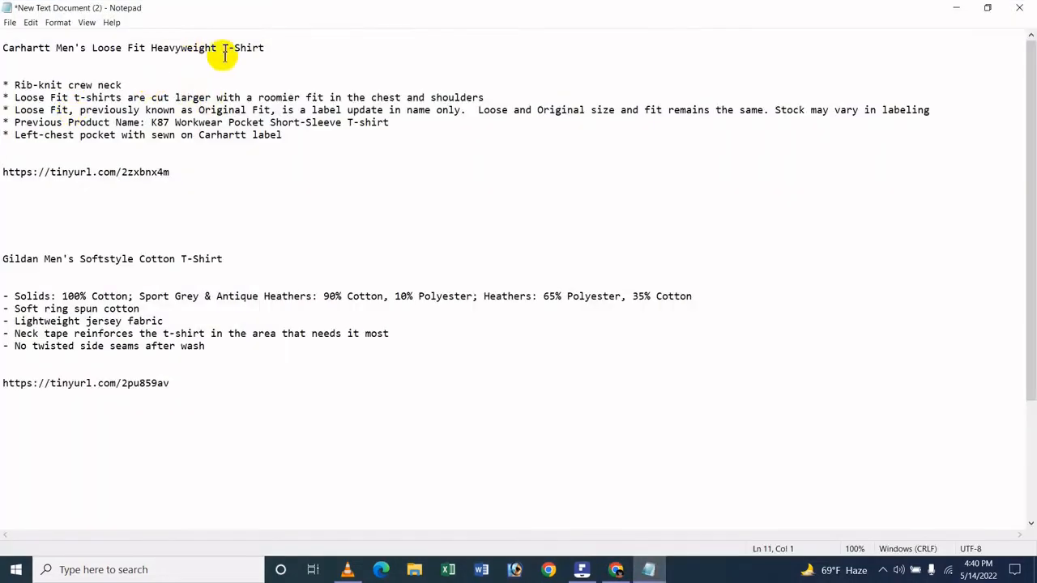
key(shift+Home)
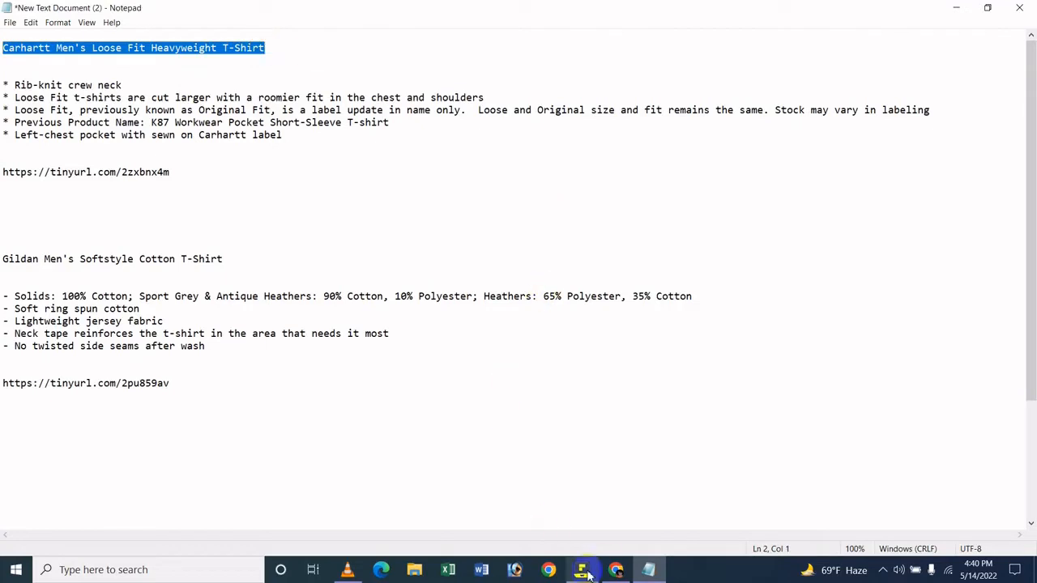
click(616, 569)
click(434, 321)
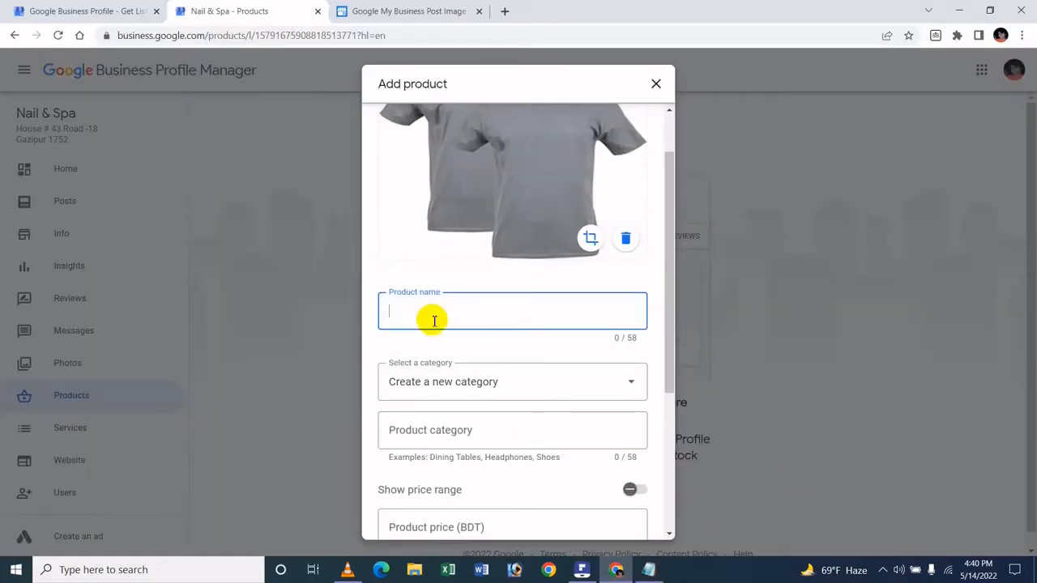
key(ctrl+v)
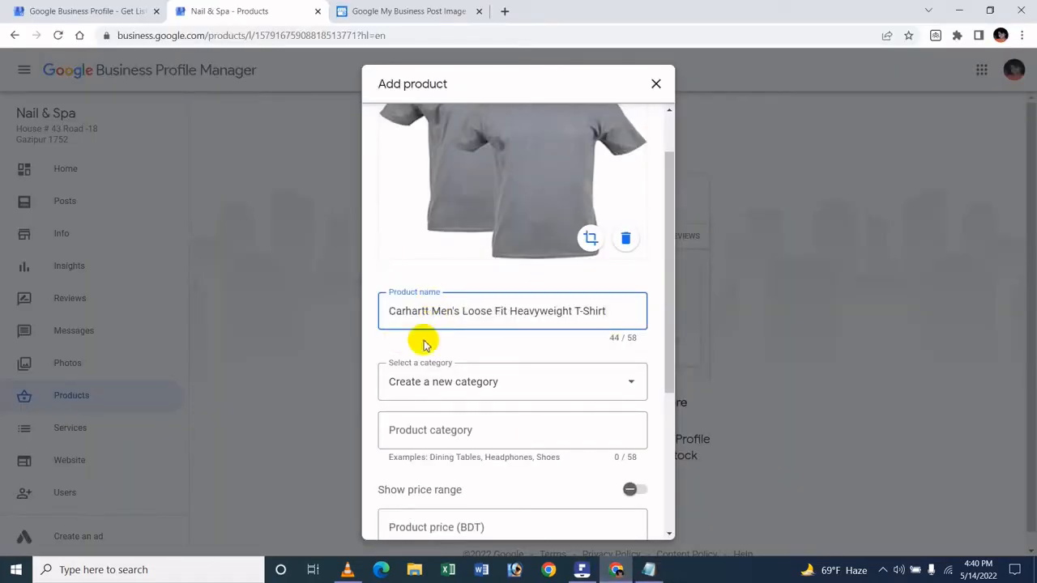
Choose to create a new category for the product and name it "Mens Fashion".
click(455, 376)
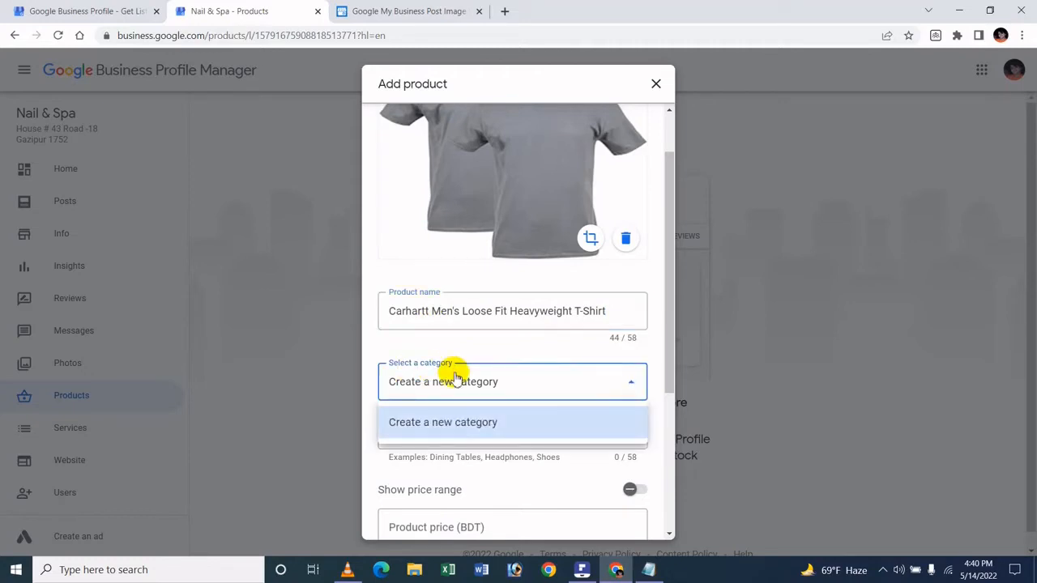
click(456, 347)
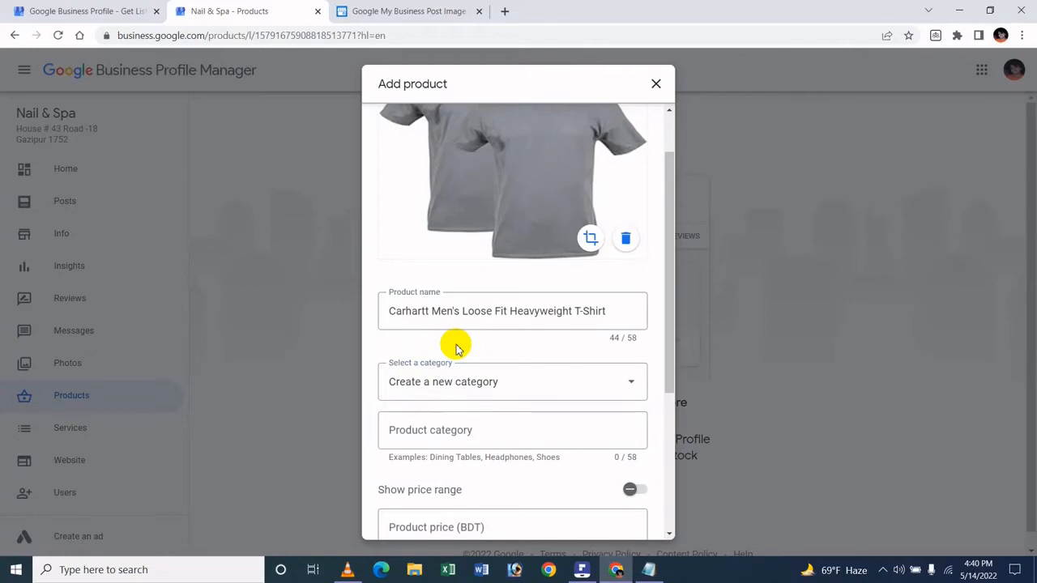
click(480, 377)
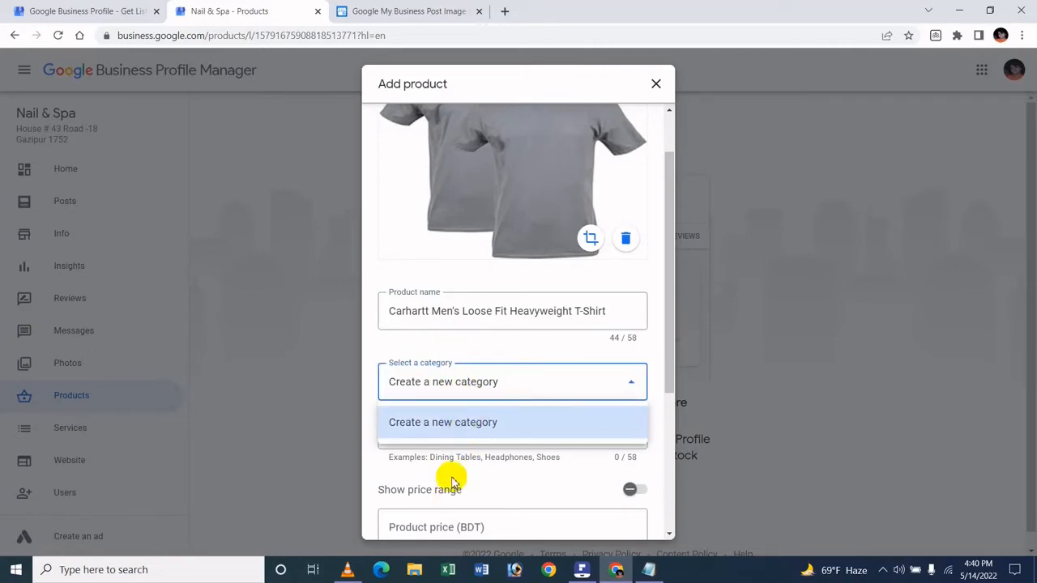
click(484, 359)
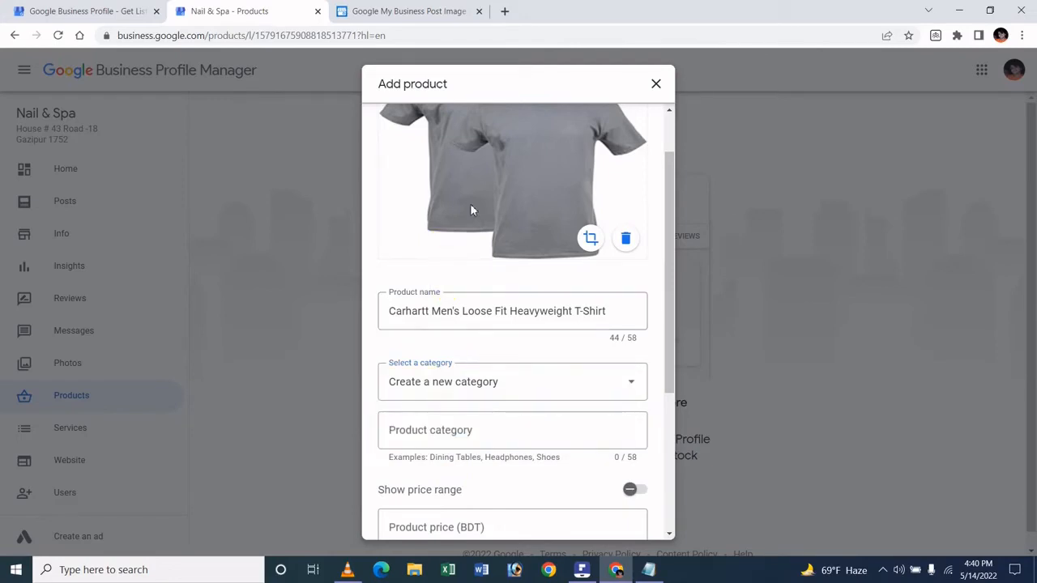
click(489, 385)
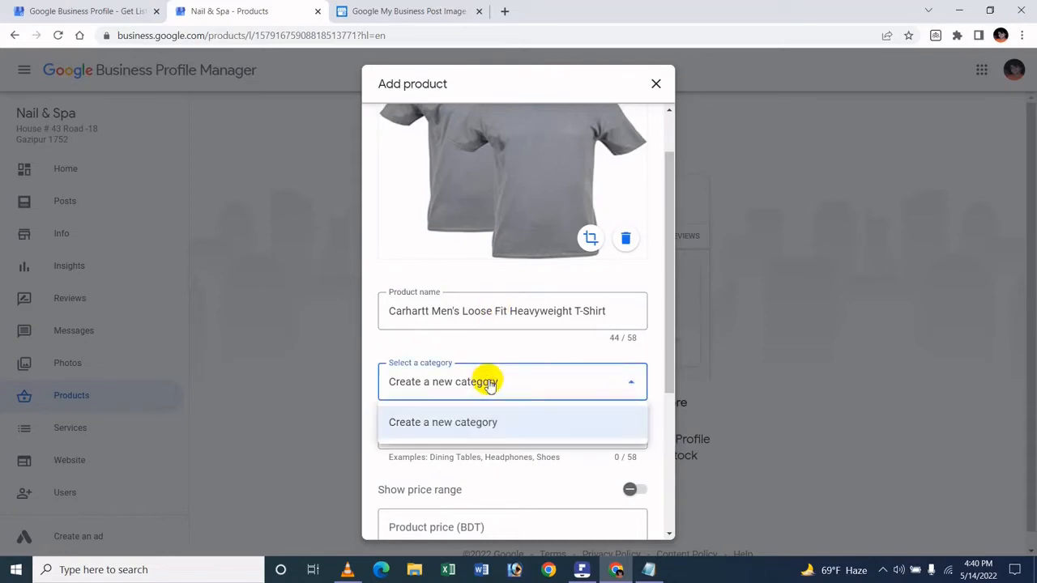
click(518, 426)
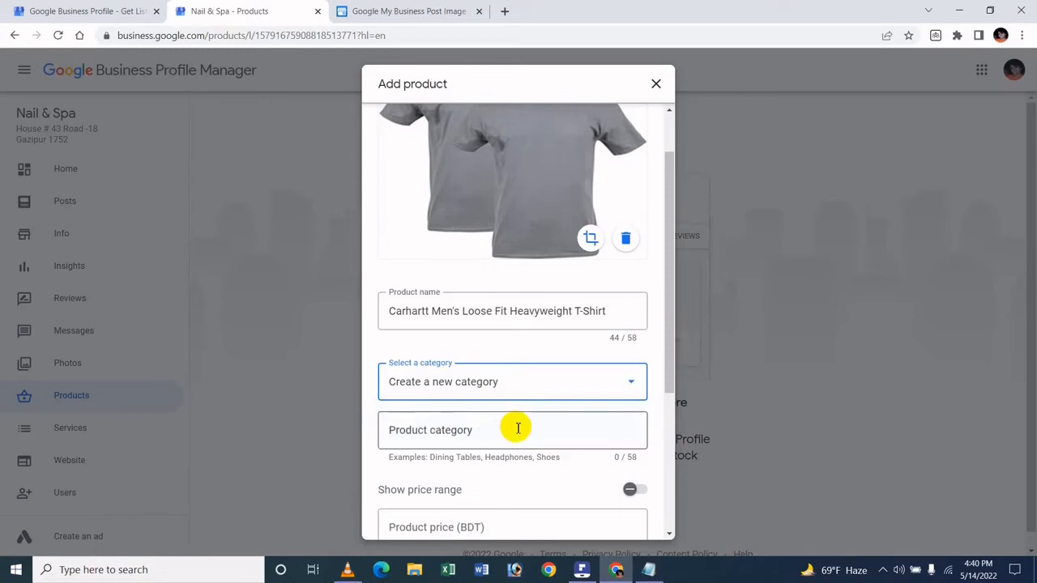
click(487, 434)
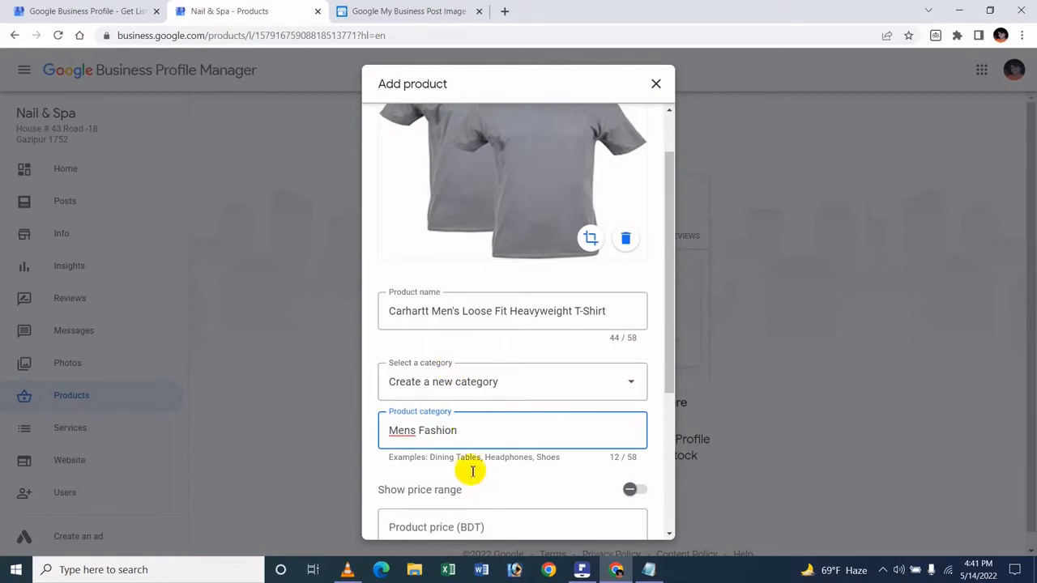
Enable the price range and set the minimum price to 300 BDT and the maximum to 600 BDT.
scroll(465, 453, down, 3)
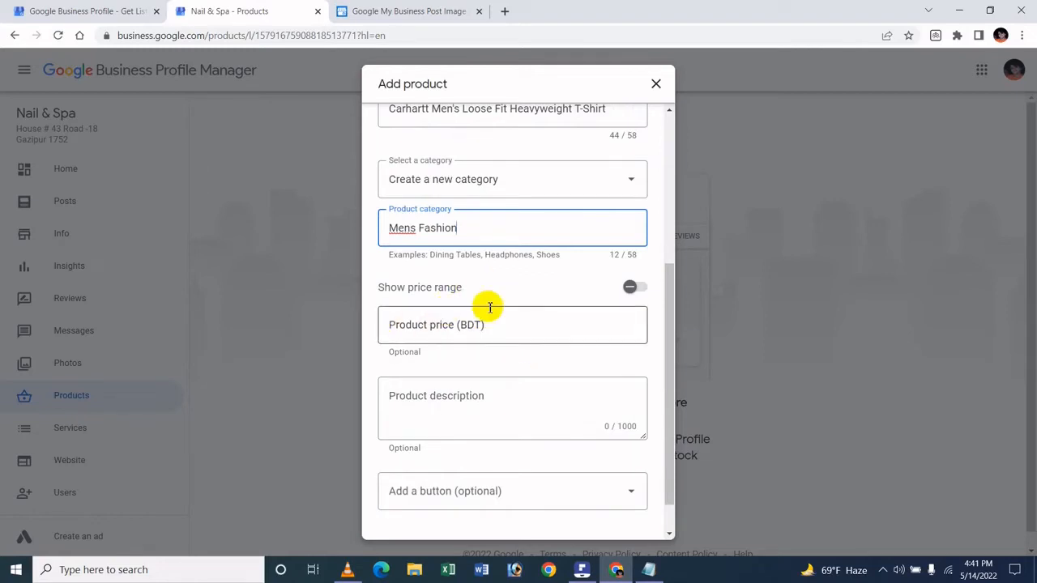
click(628, 287)
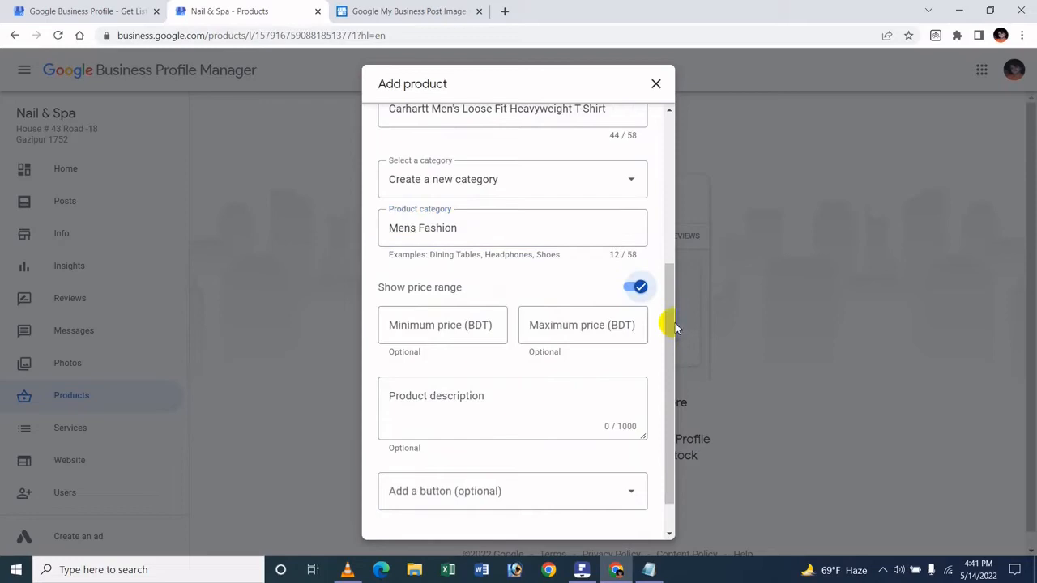
click(490, 325)
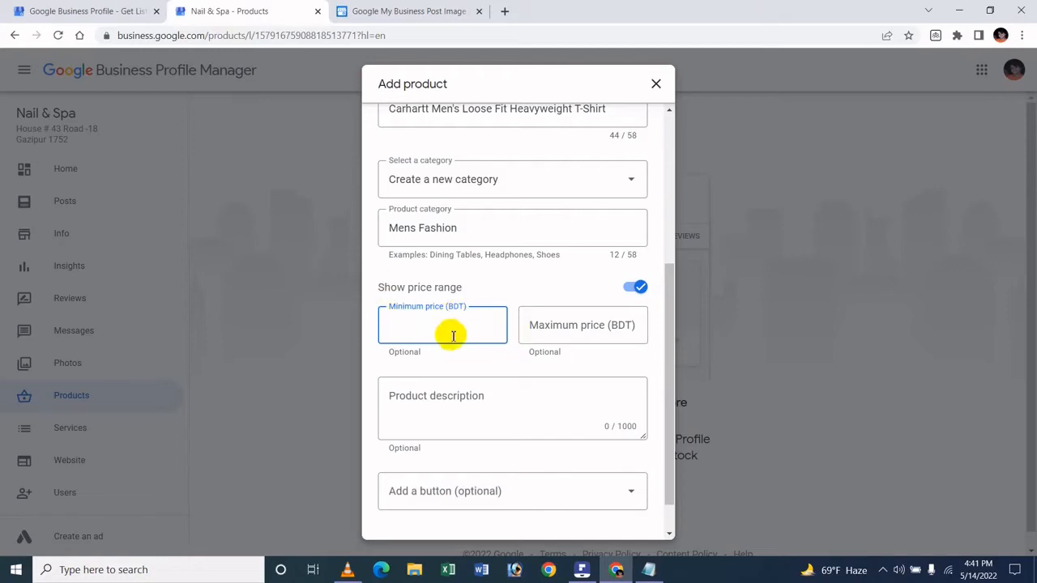
click(534, 289)
click(465, 331)
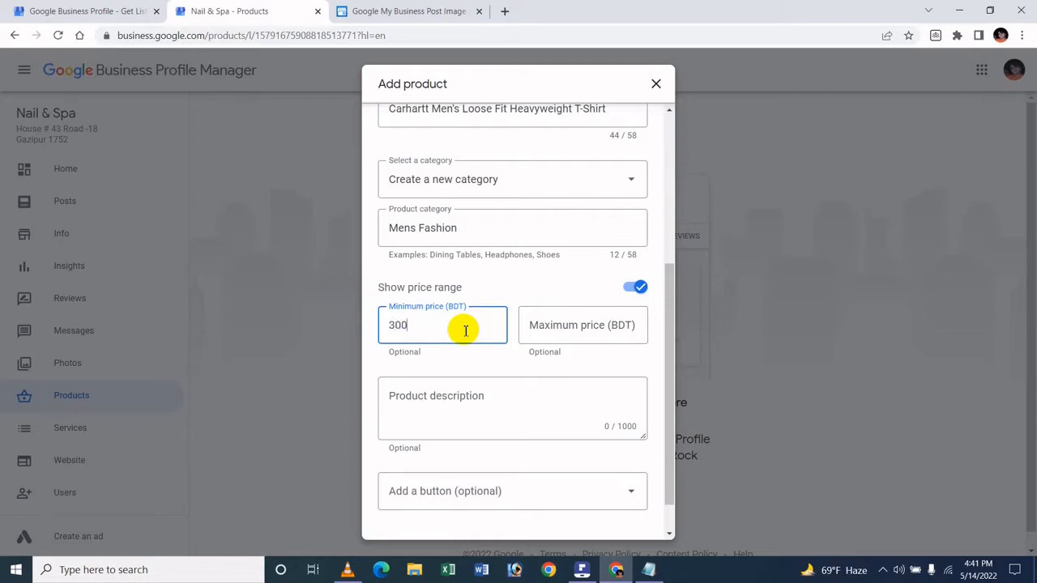
click(564, 330)
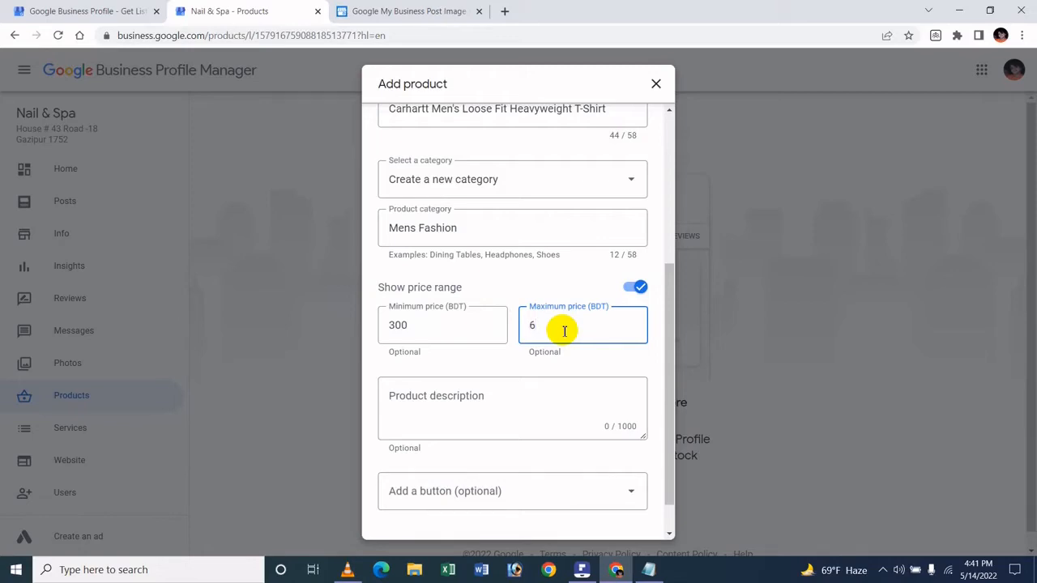
click(539, 275)
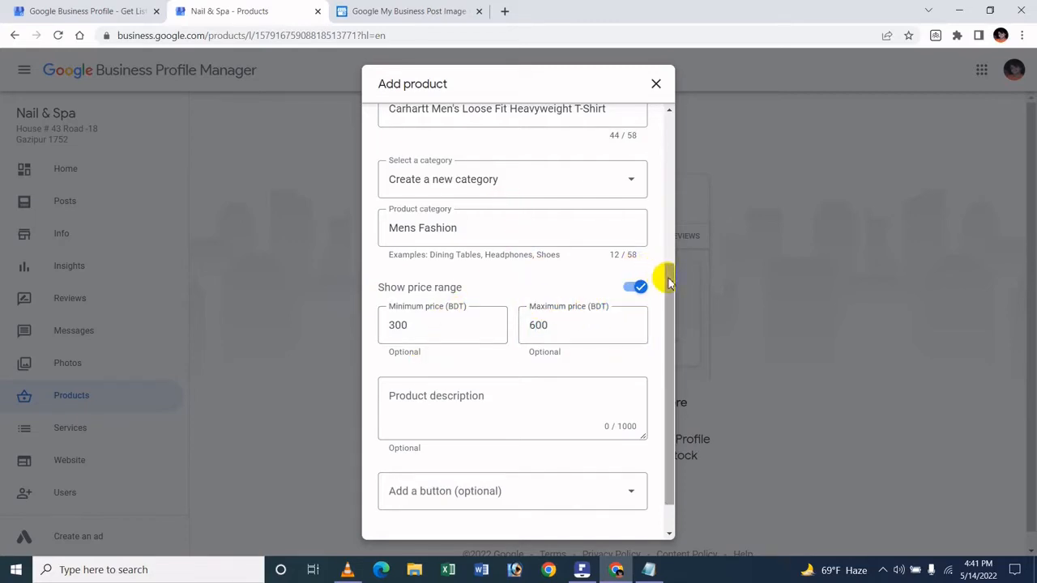
Copy the five Carhartt feature lines, from "Rib-knit crew neck" to "Left-chest pocket", from Notepad into the product description and review the pasted text.
scroll(670, 284, down, 1)
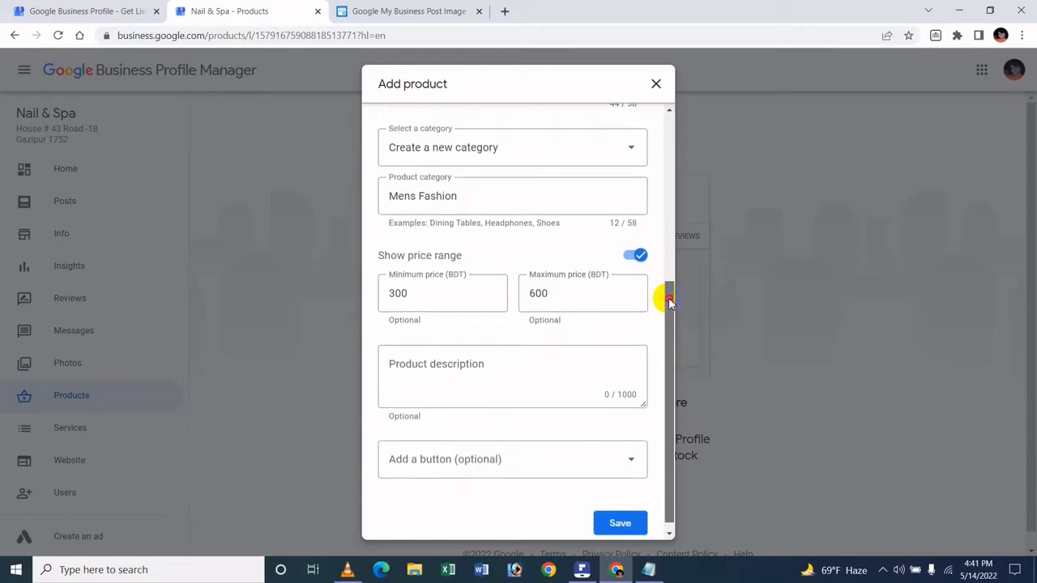
click(511, 381)
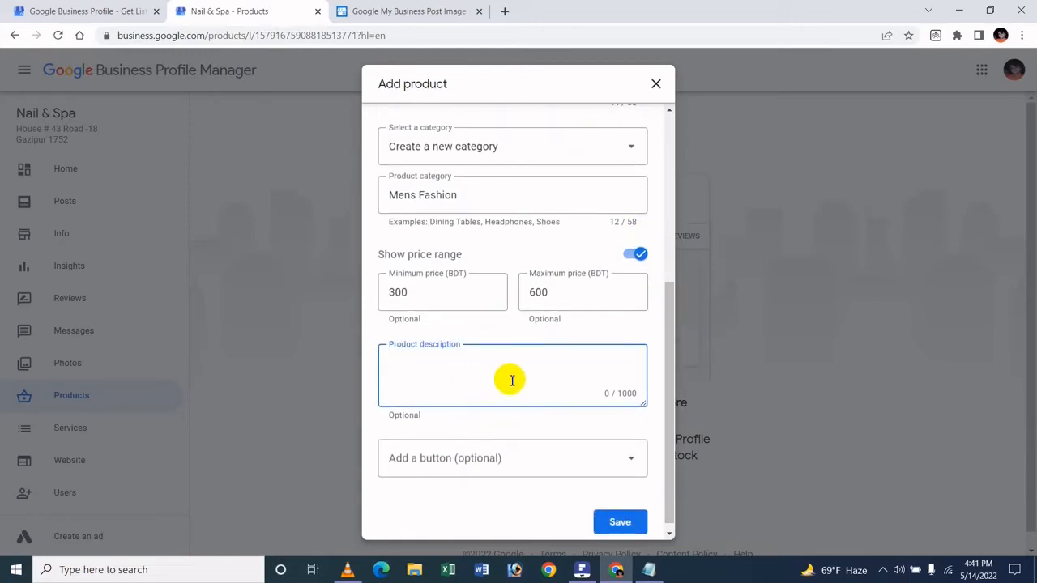
click(642, 571)
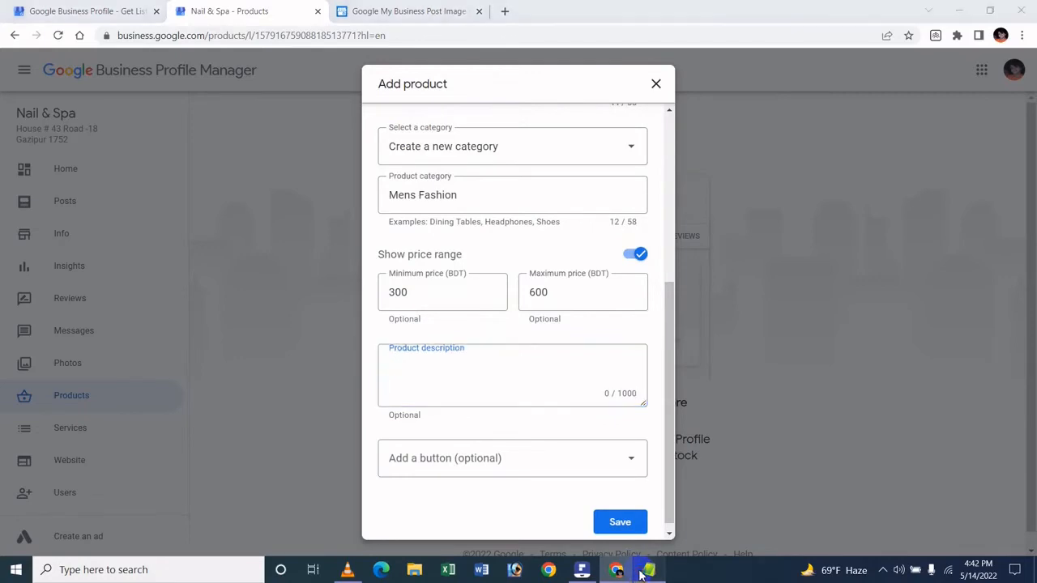
click(4, 101)
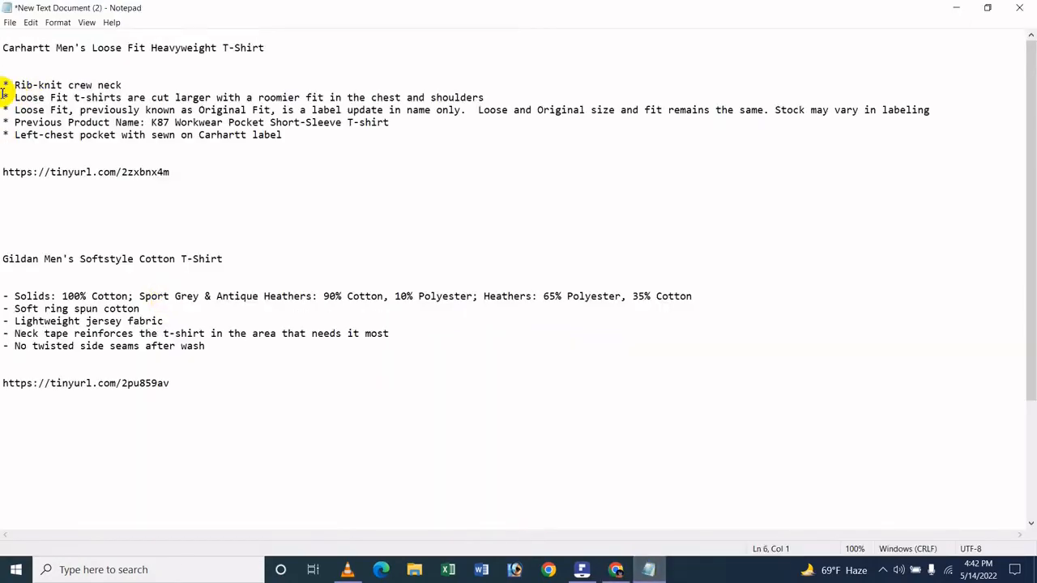
key(shift+End)
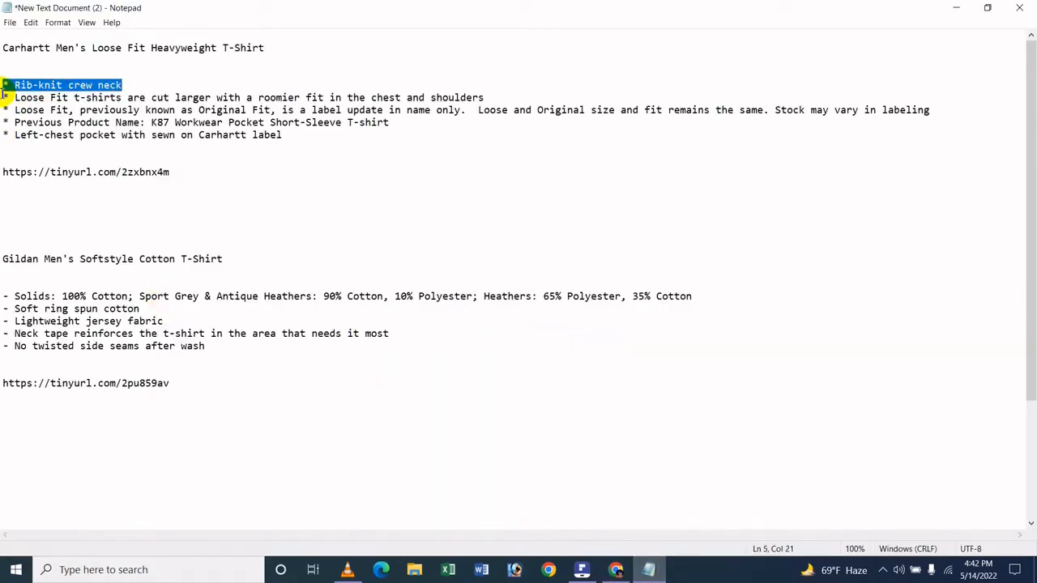
key(shift+Down)
key(shift+Down)
key(shift+Down)
key(shift+Down)
key(shift+End)
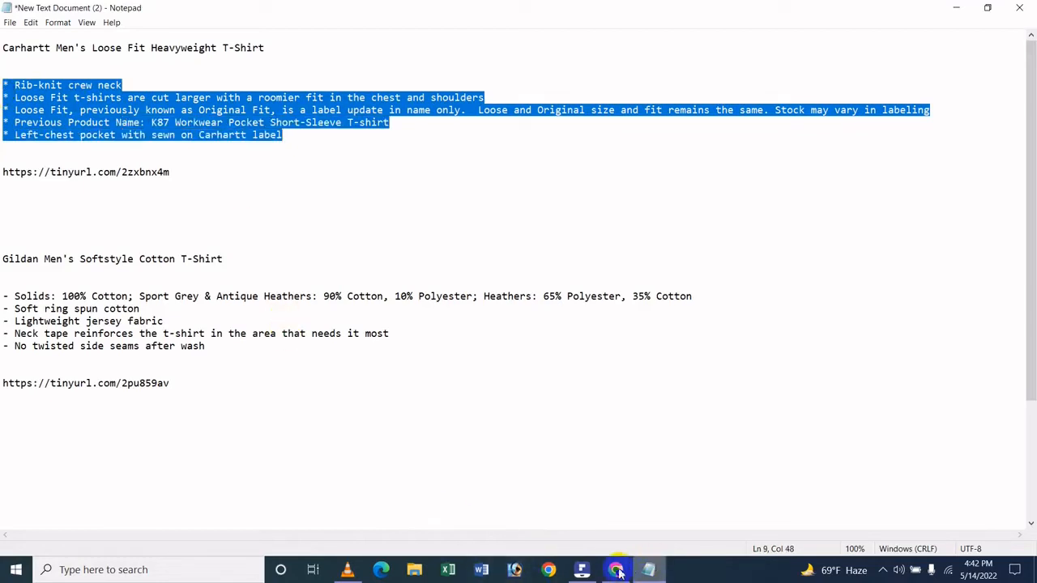
click(617, 570)
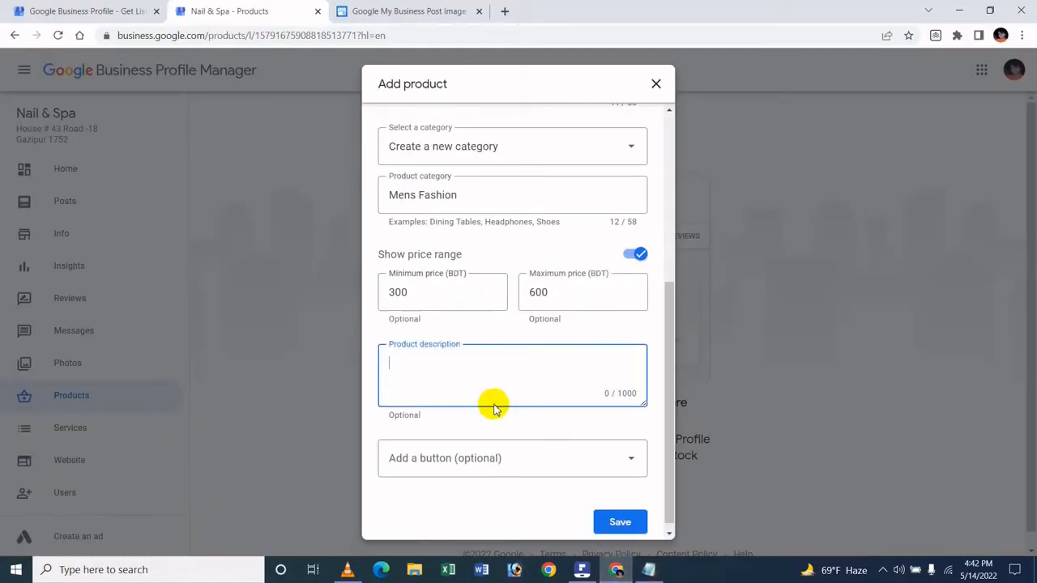
key(ctrl+v)
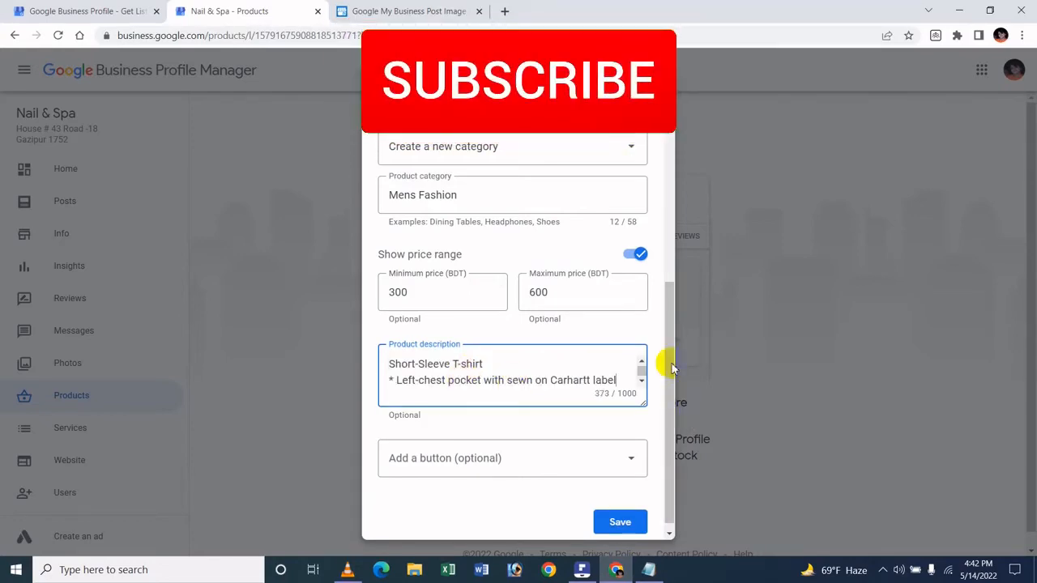
click(641, 362)
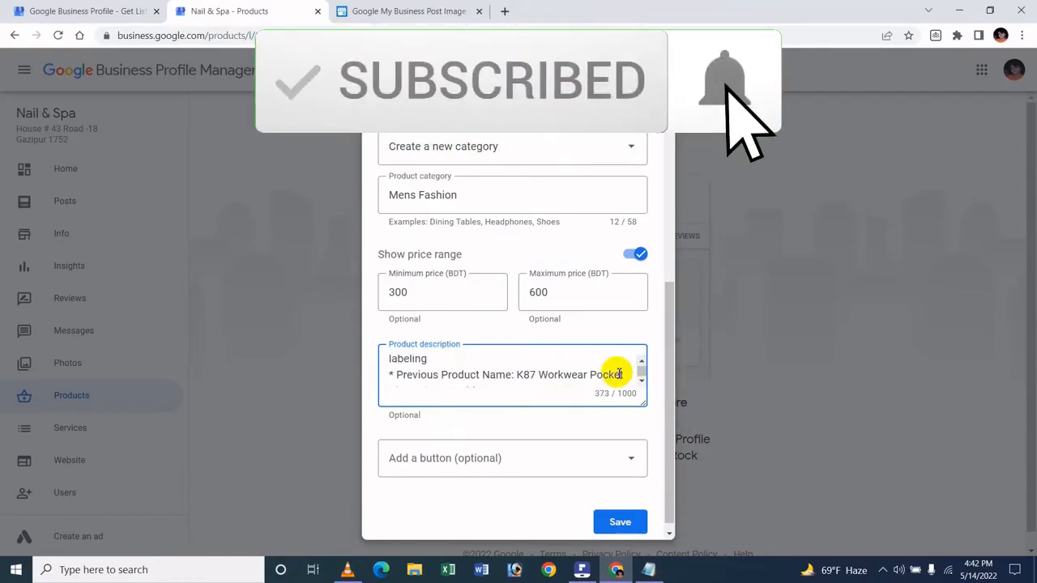
Add an "Order online" button to the Carhartt T-shirt product.
click(645, 365)
click(644, 364)
click(645, 364)
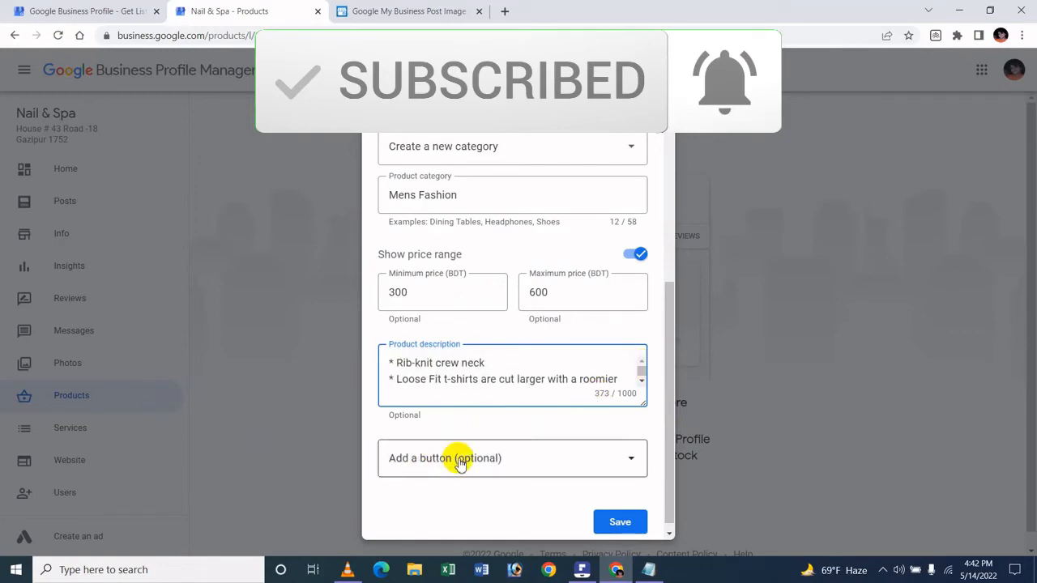
scroll(497, 484, down, 1)
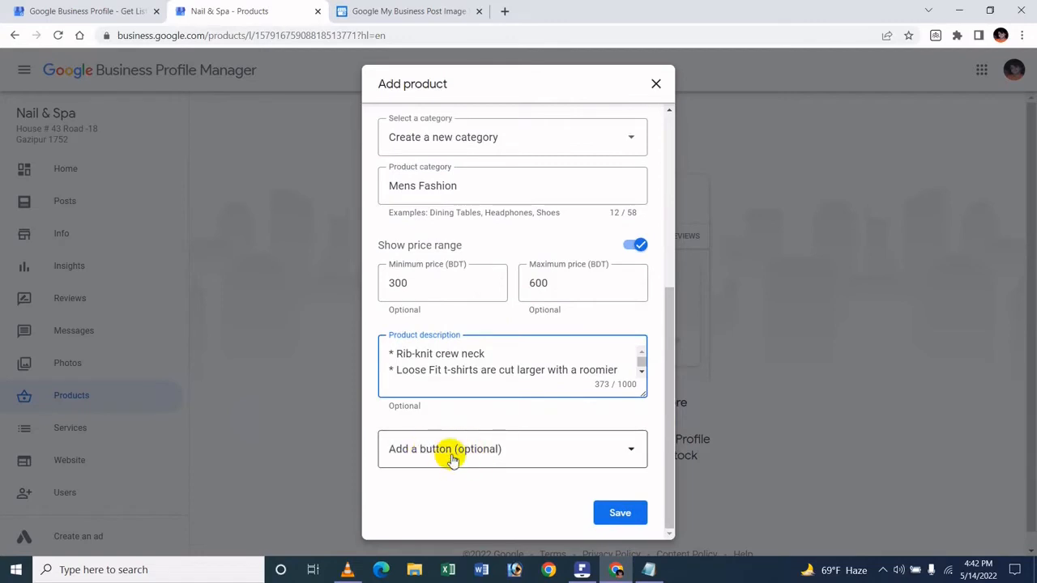
click(488, 453)
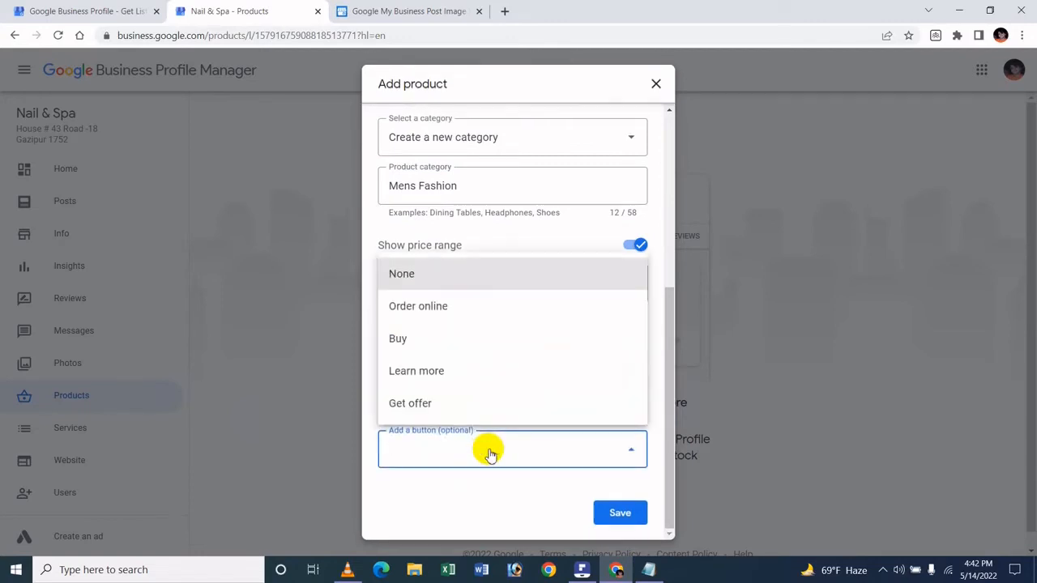
click(496, 498)
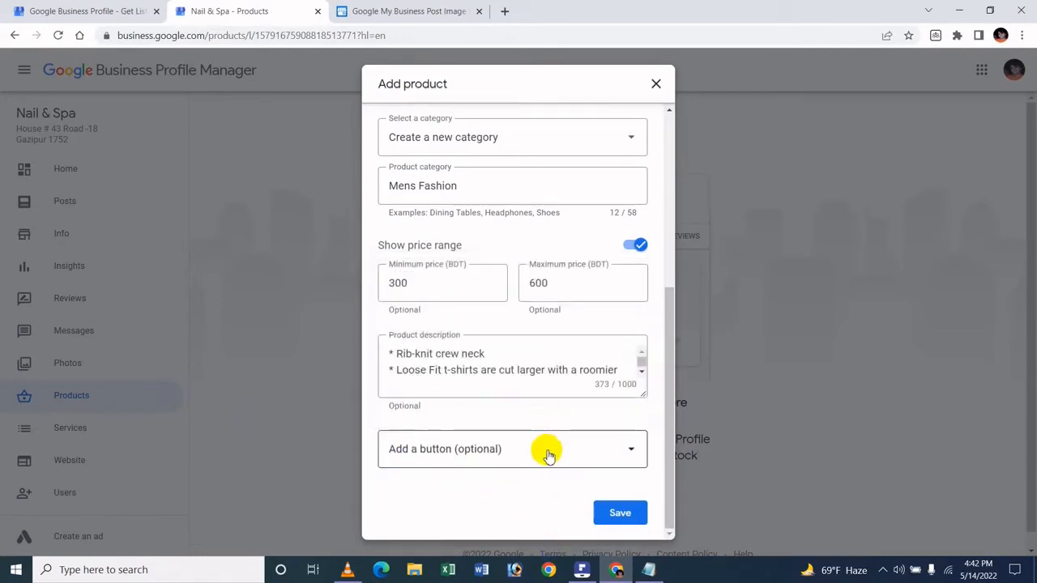
click(548, 455)
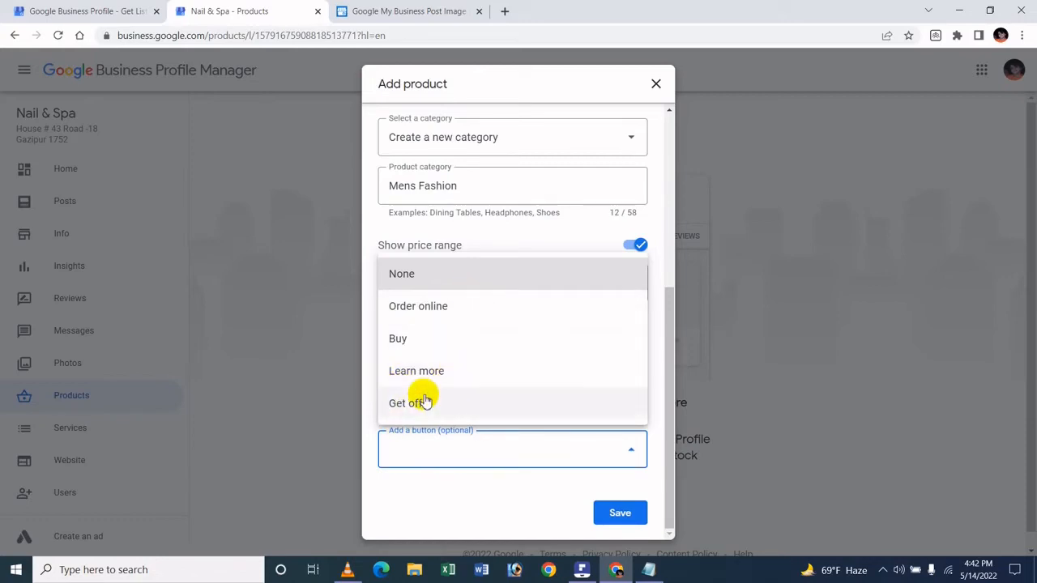
click(460, 309)
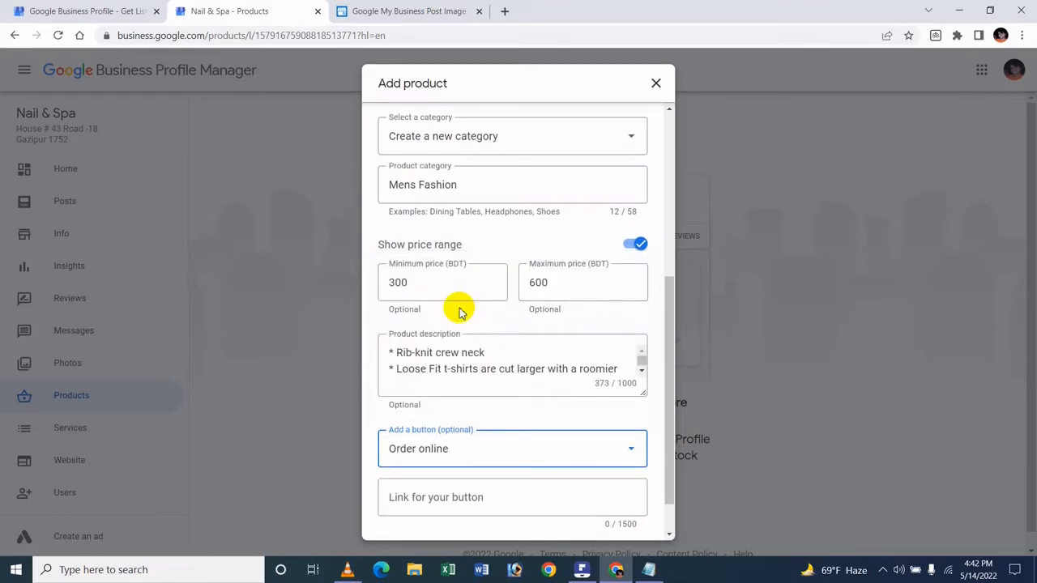
scroll(458, 340, down, 1)
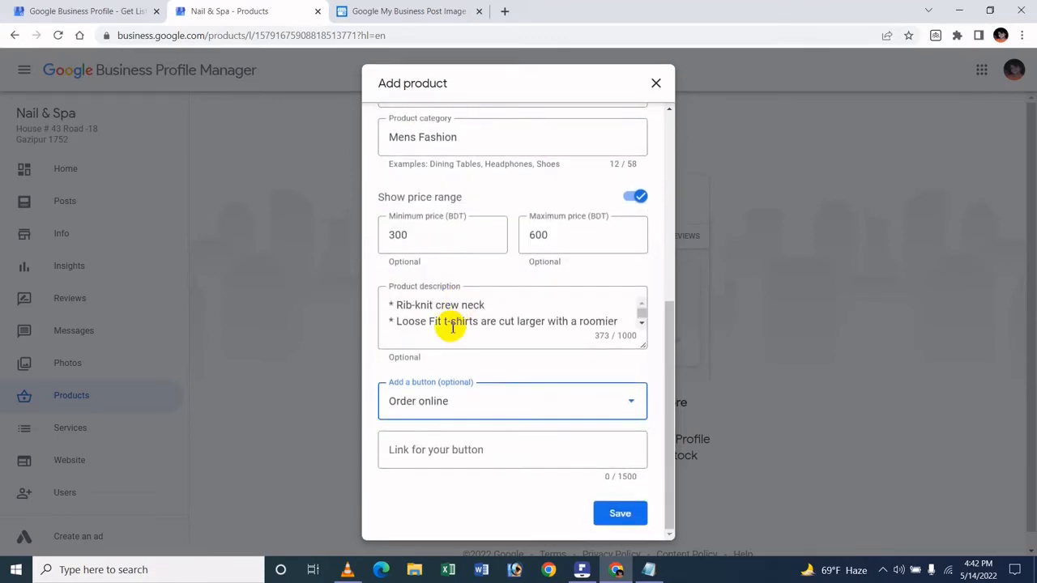
click(418, 449)
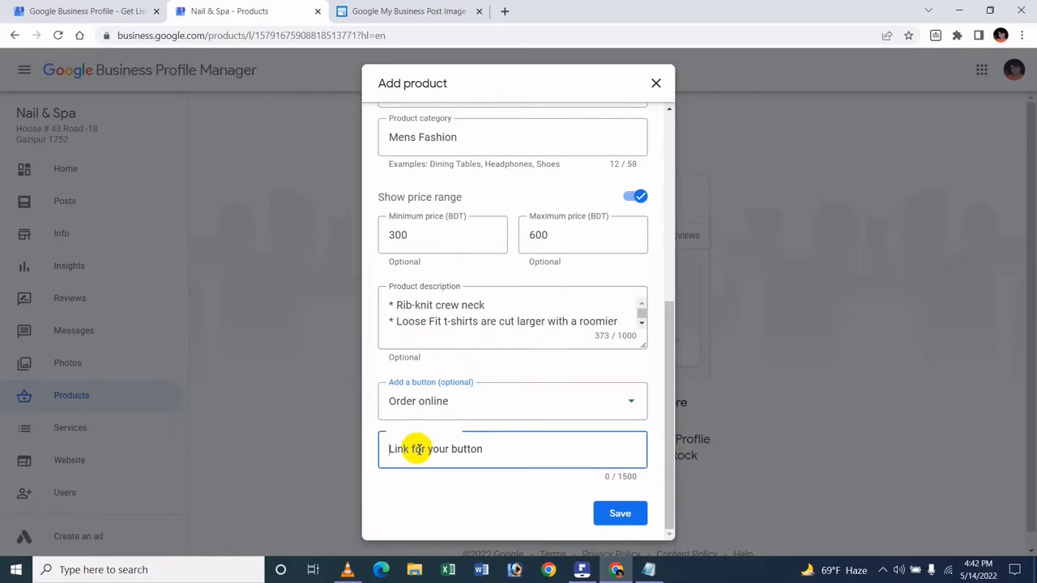
click(648, 570)
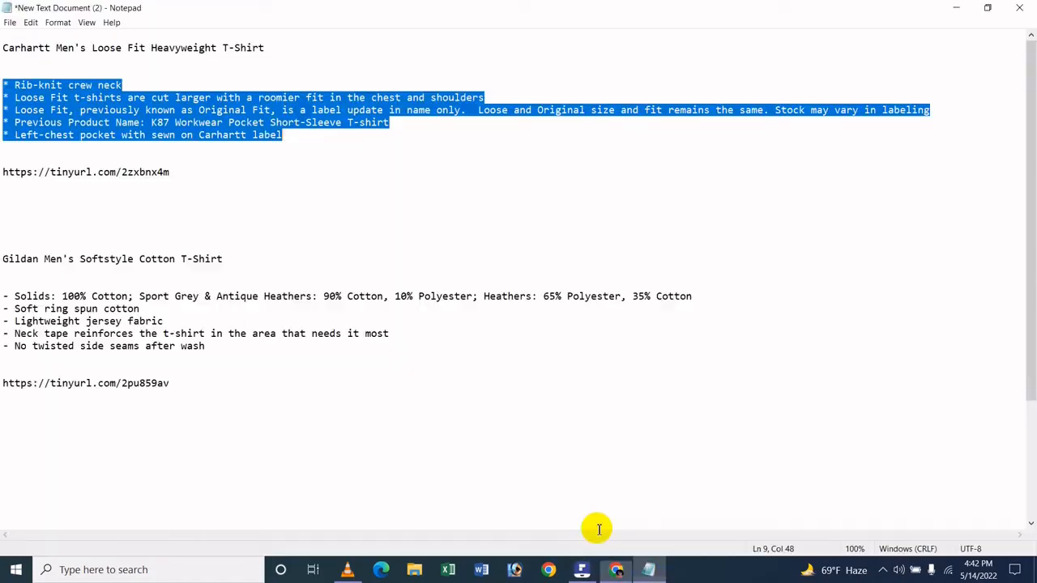
click(2, 172)
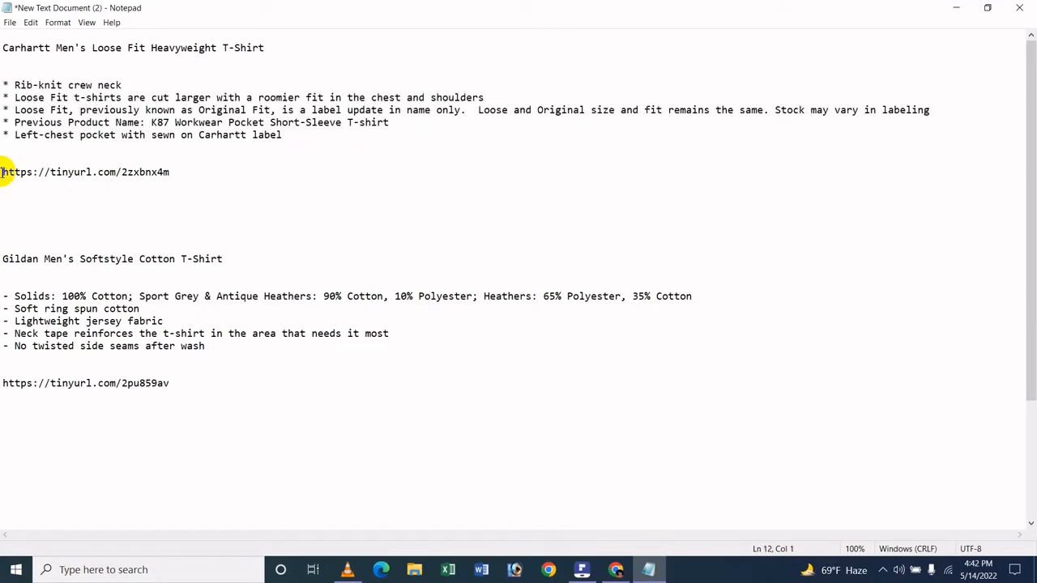
key(shift+End)
key(ctrl+c)
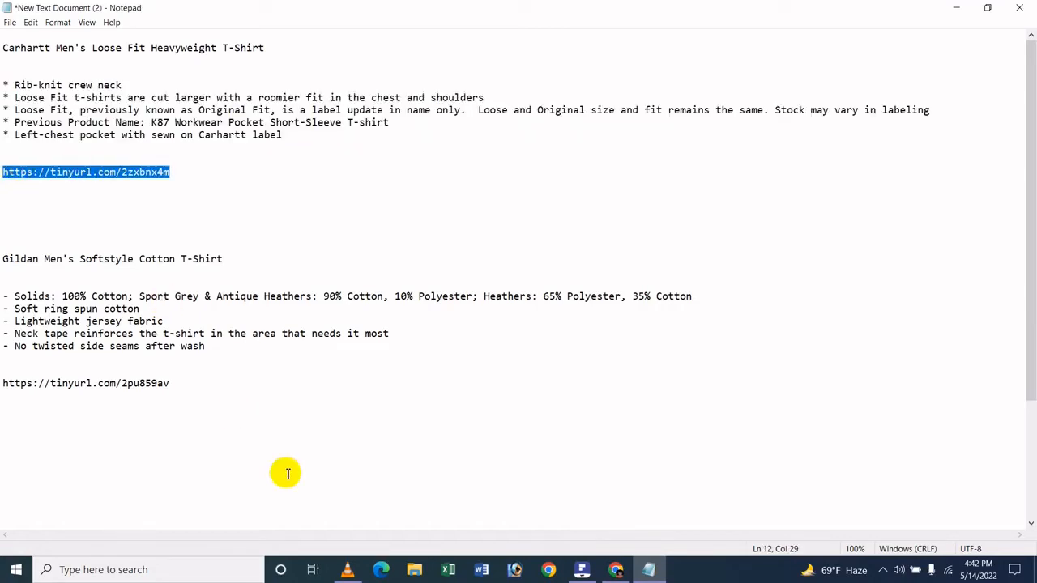
click(616, 571)
click(404, 435)
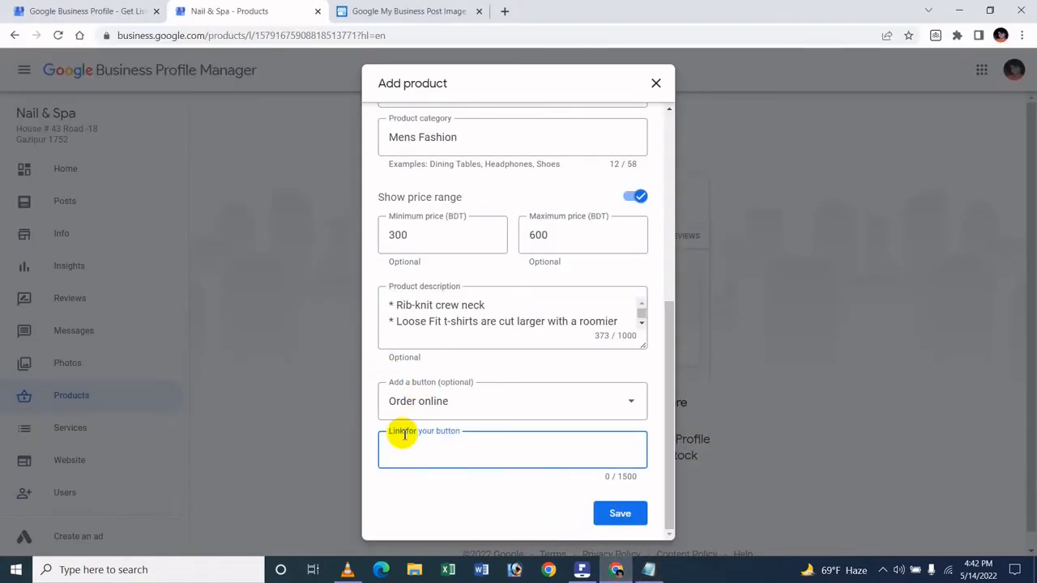
key(ctrl+v)
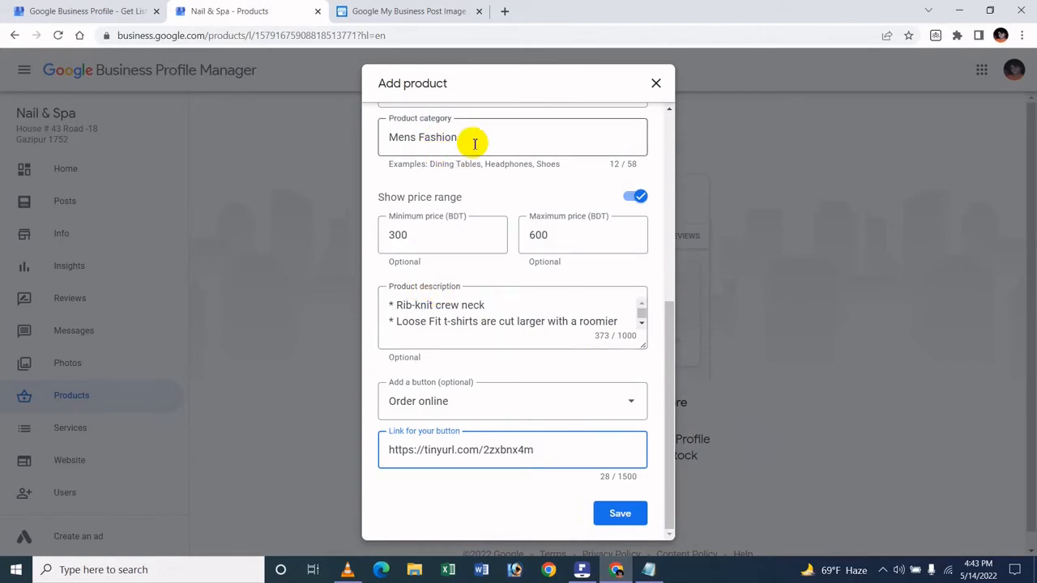
Review the Carhartt product's photo, name, category, price range, description and button link, and save the product.
scroll(504, 147, up, 5)
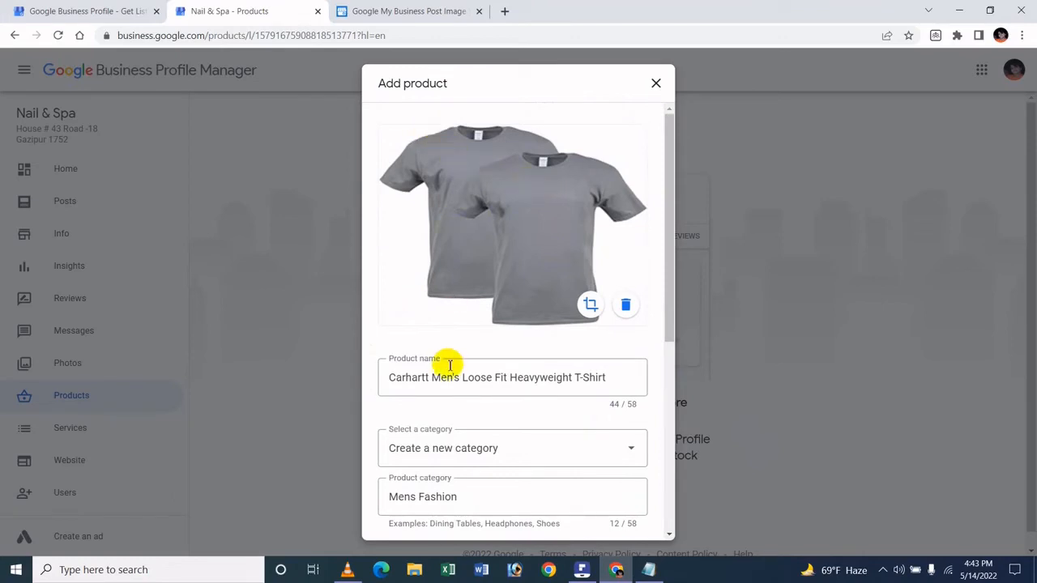
scroll(486, 374, down, 1)
scroll(486, 371, down, 1)
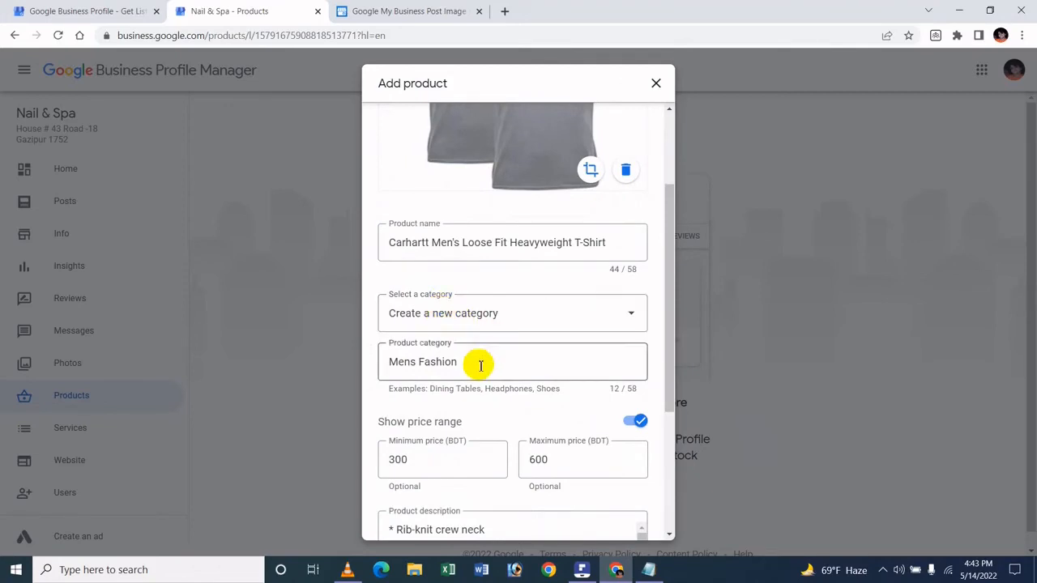
scroll(480, 365, down, 3)
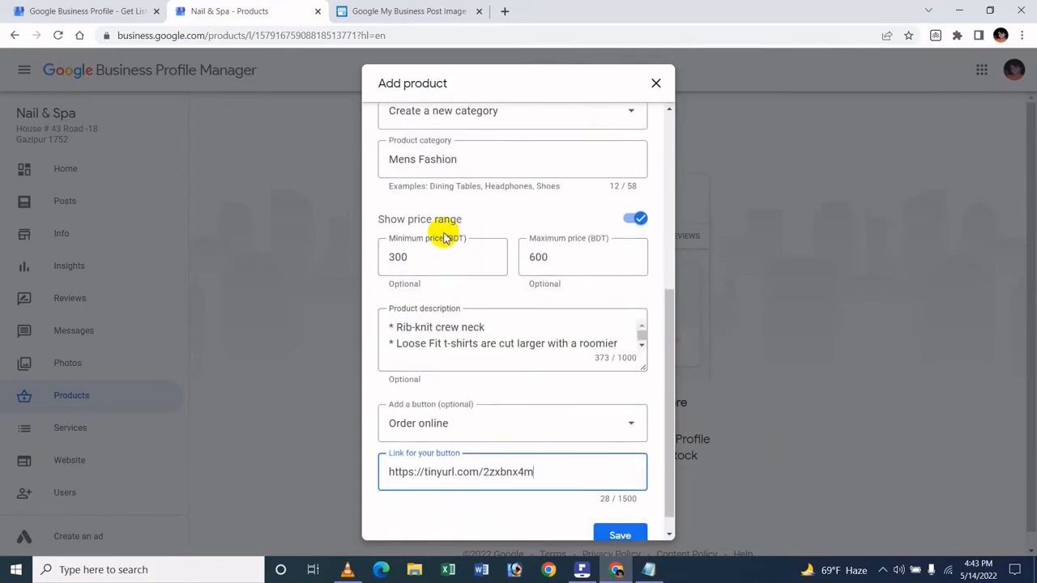
scroll(447, 247, down, 1)
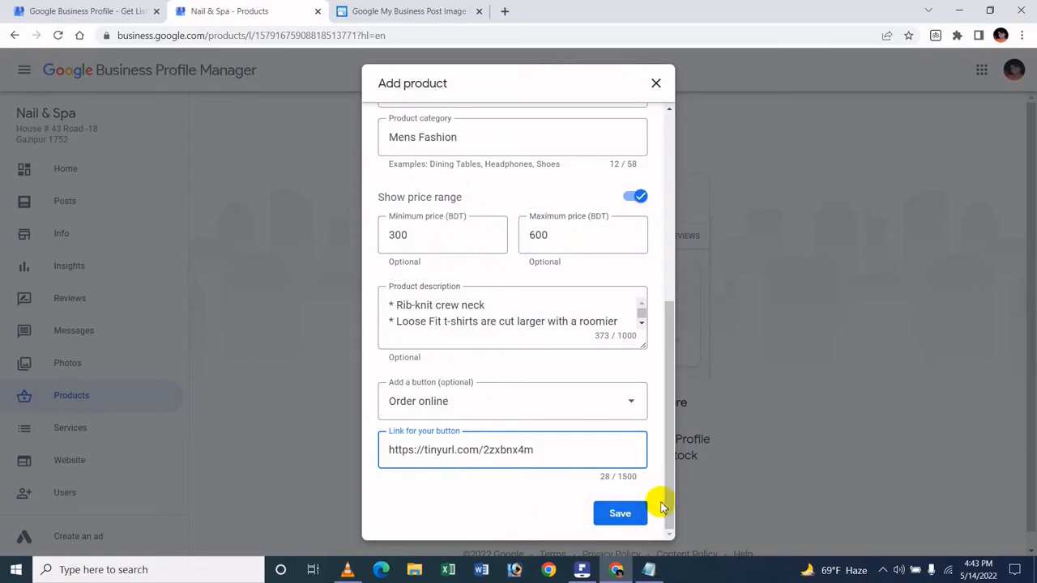
scroll(506, 332, down, 2)
scroll(559, 311, up, 5)
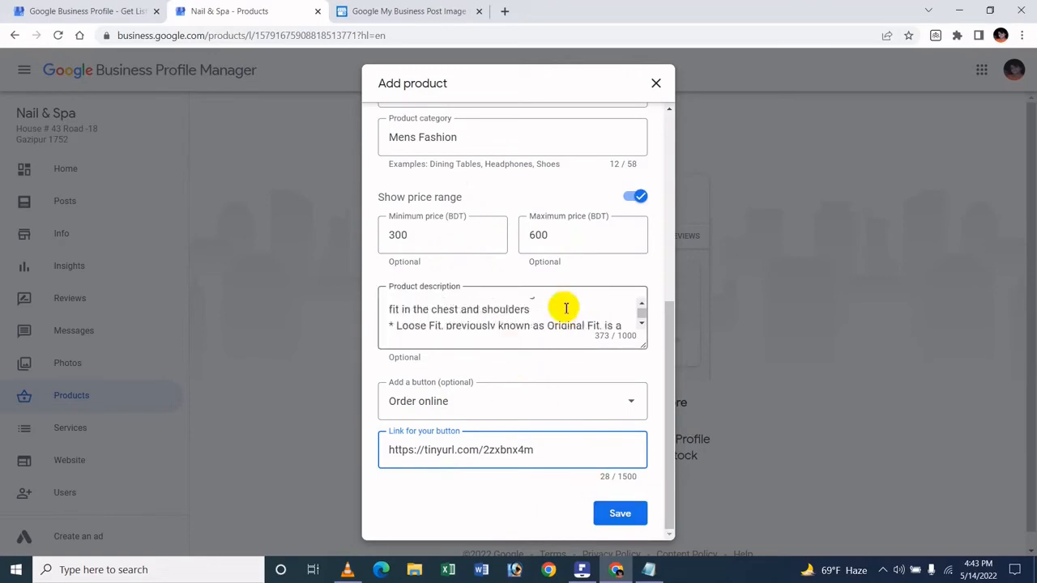
scroll(664, 294, down, 2)
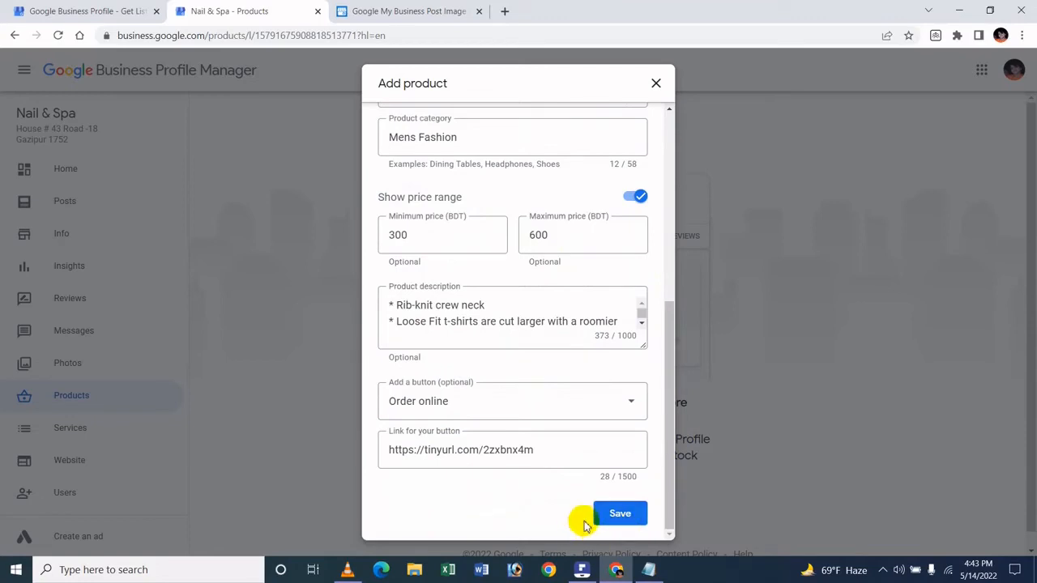
click(611, 516)
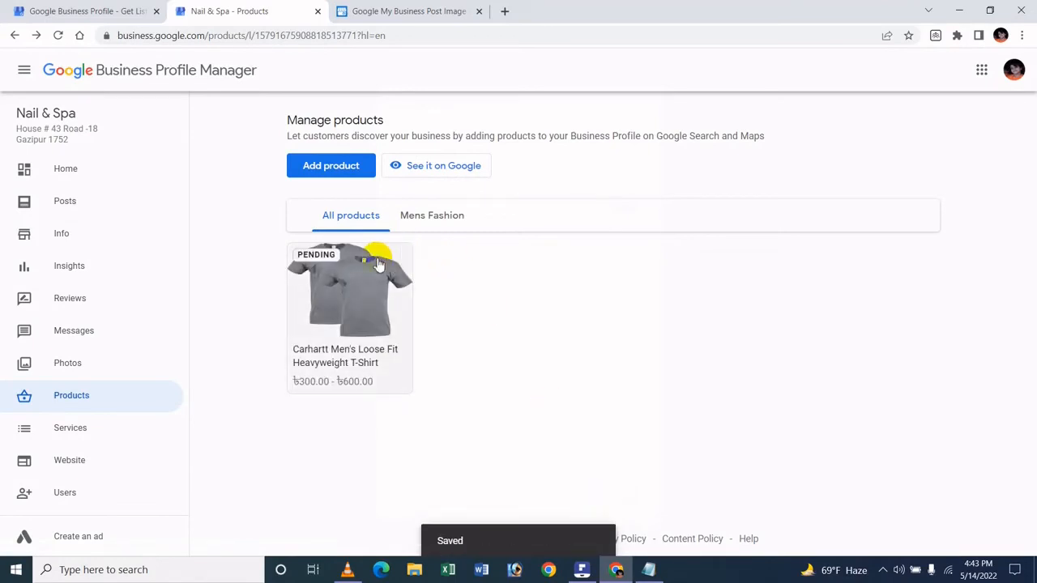
Start adding another product and upload the image P2 from the Product Image folder as its photo.
click(339, 183)
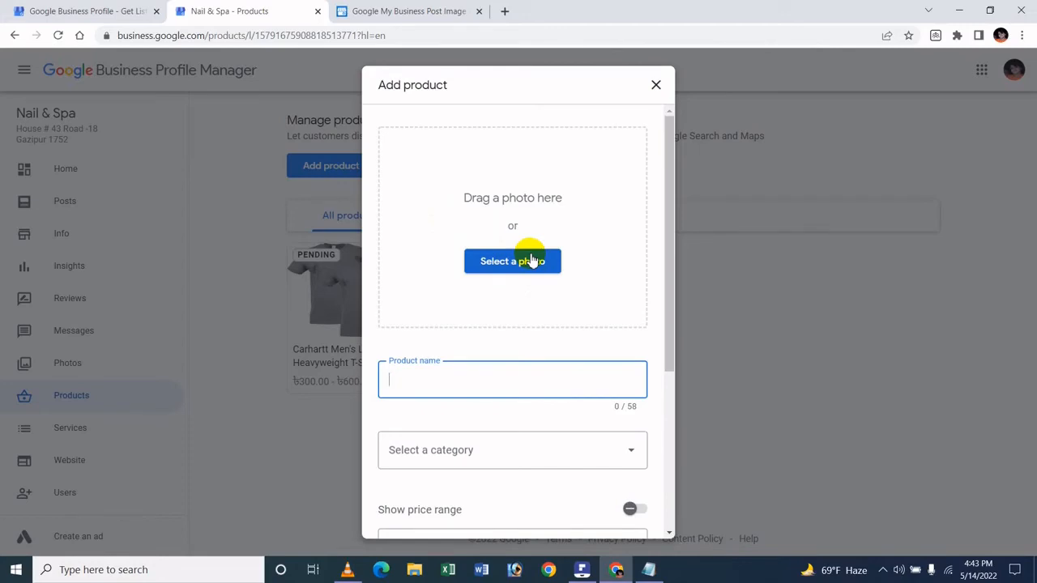
click(521, 256)
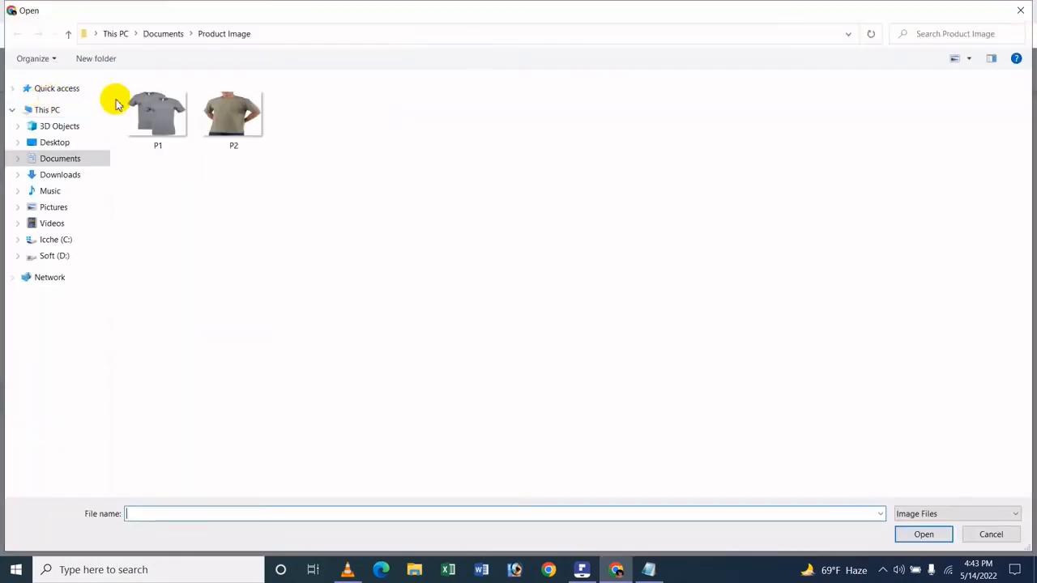
click(236, 136)
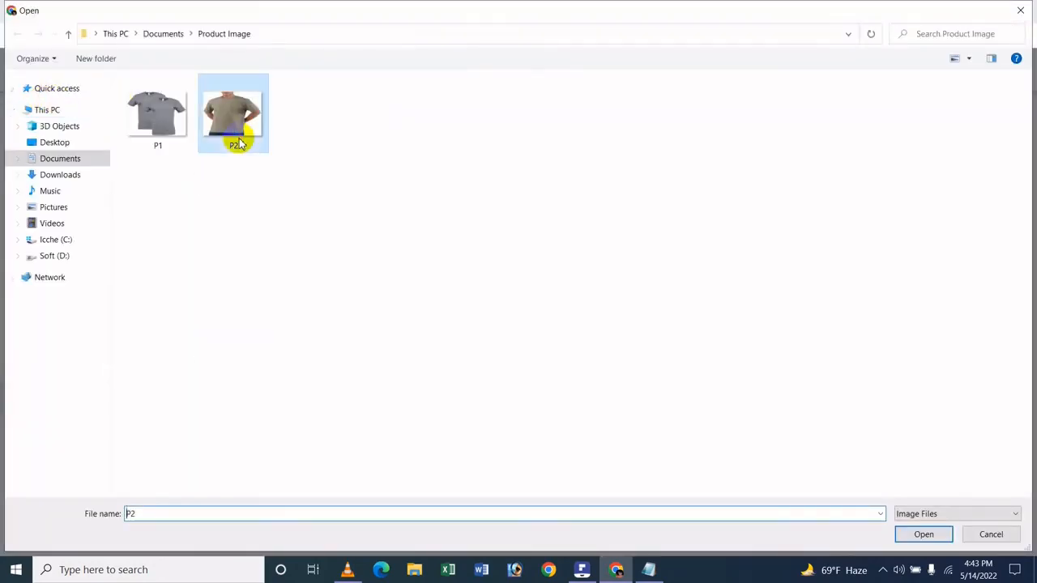
click(941, 534)
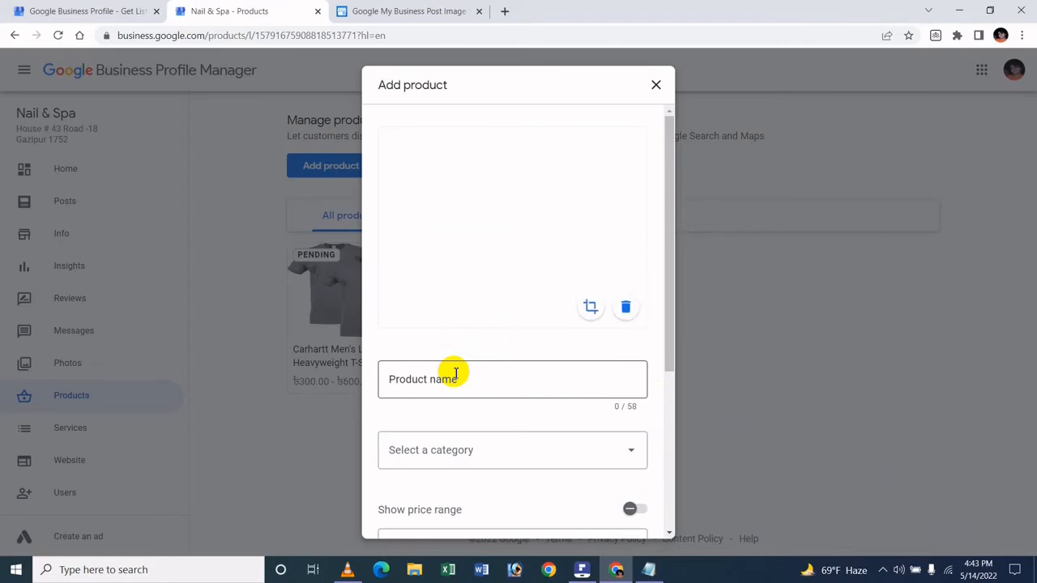
Copy "Gildan Men's Softstyle Cotton T-Shirt" from the Notepad document and paste it as the new product's name.
click(455, 374)
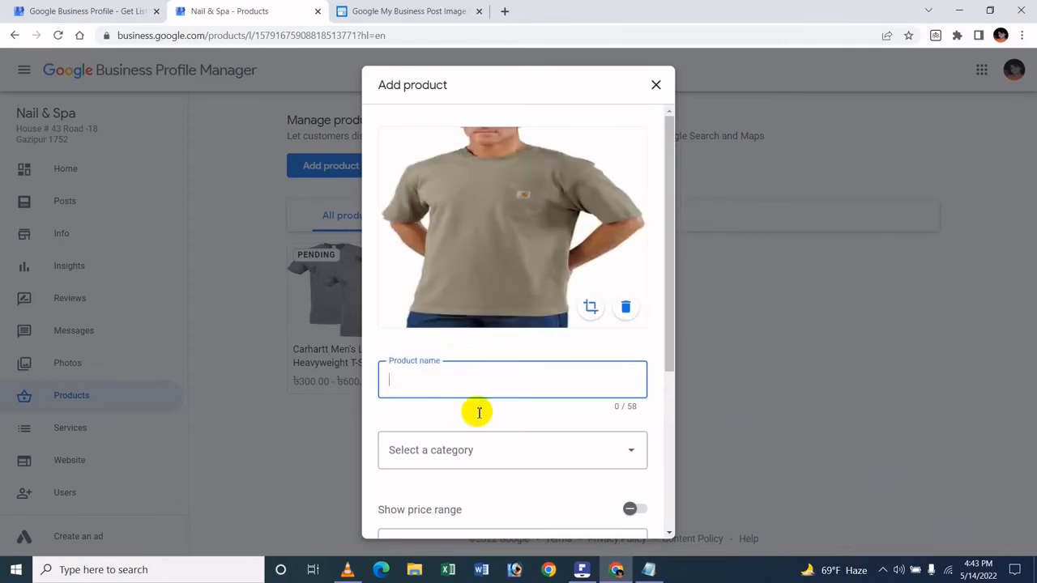
click(648, 569)
click(4, 259)
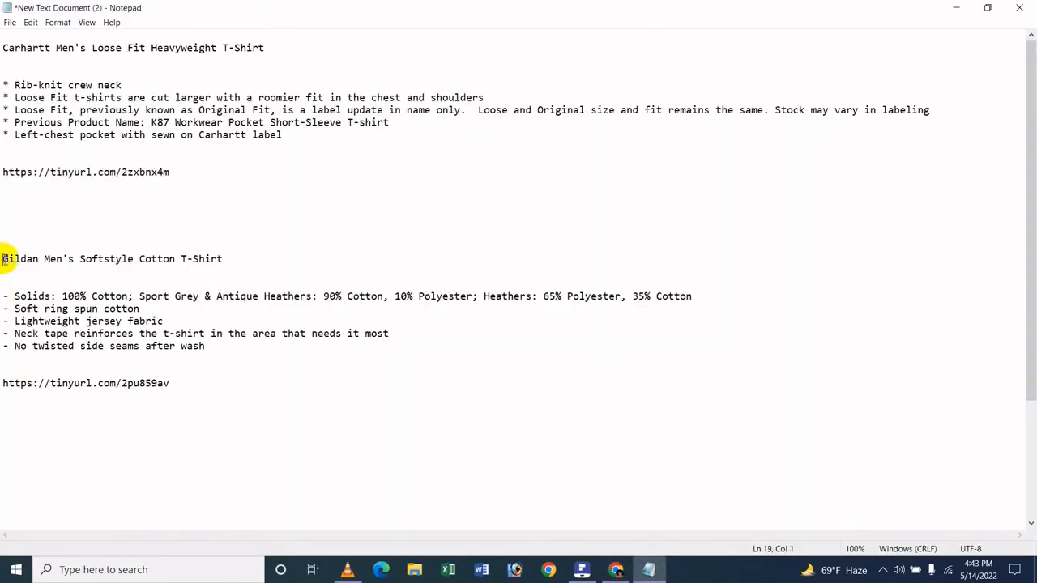
key(shift+End)
key(ctrl+c)
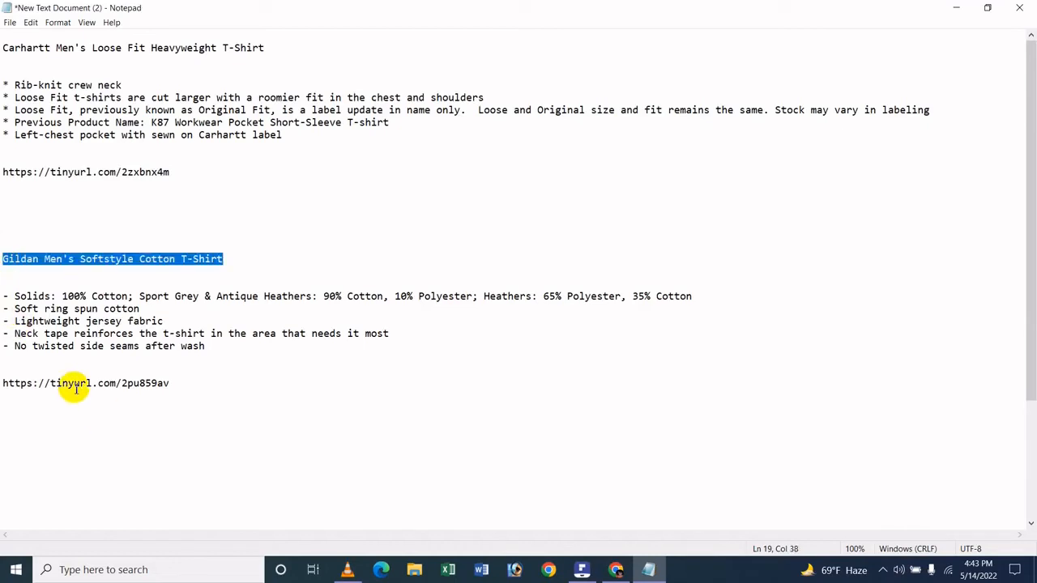
click(615, 571)
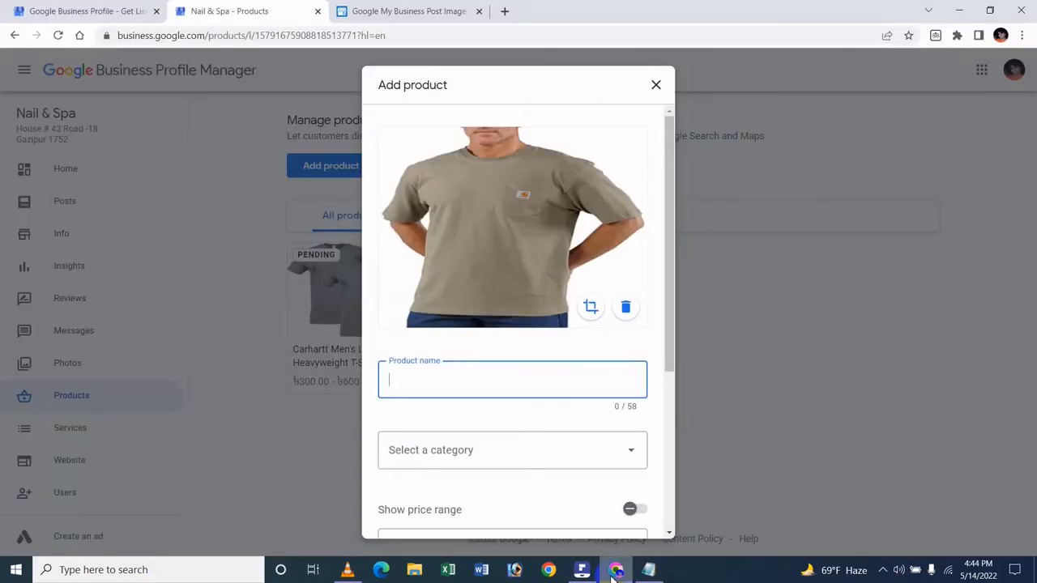
key(ctrl+v)
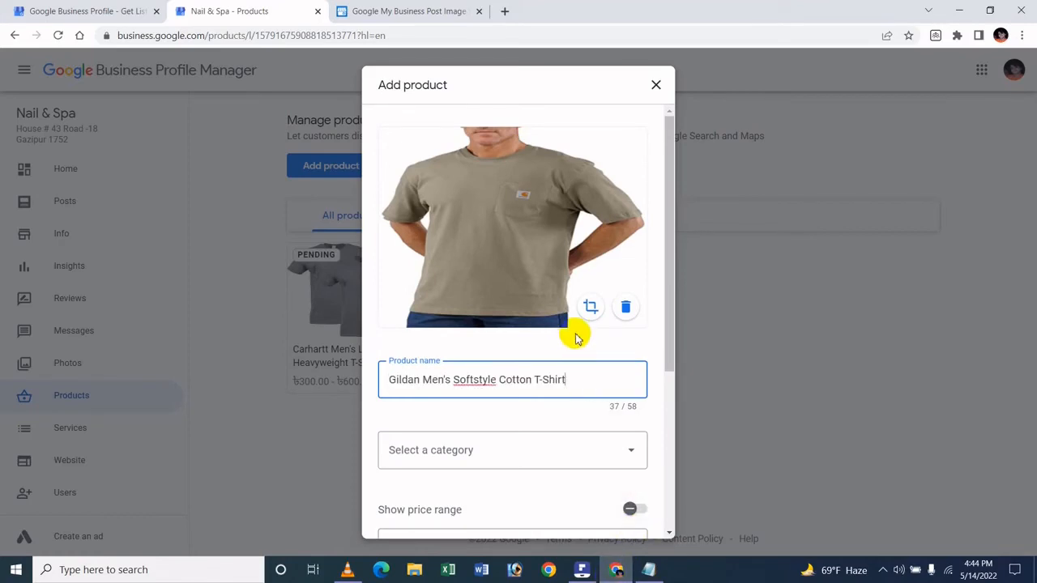
Assign the Gildan T-shirt product to the existing Mens Fashion category.
drag(666, 149, 657, 228)
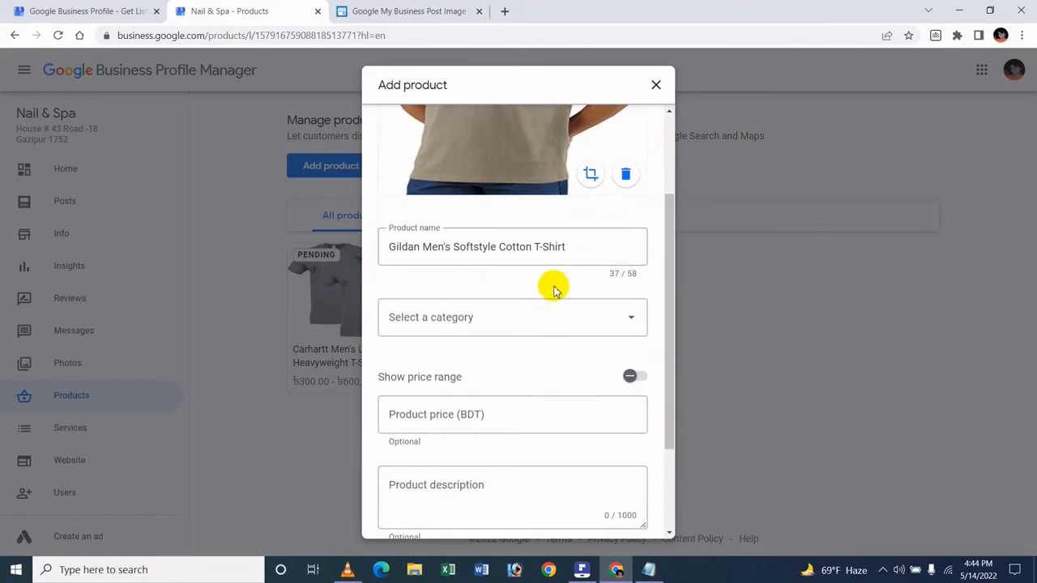
click(479, 321)
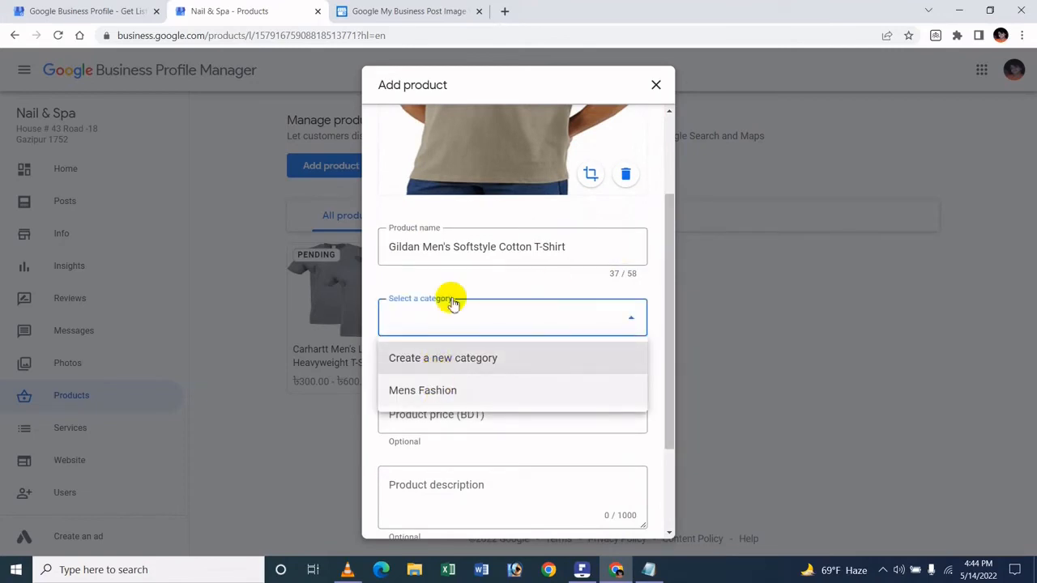
click(493, 286)
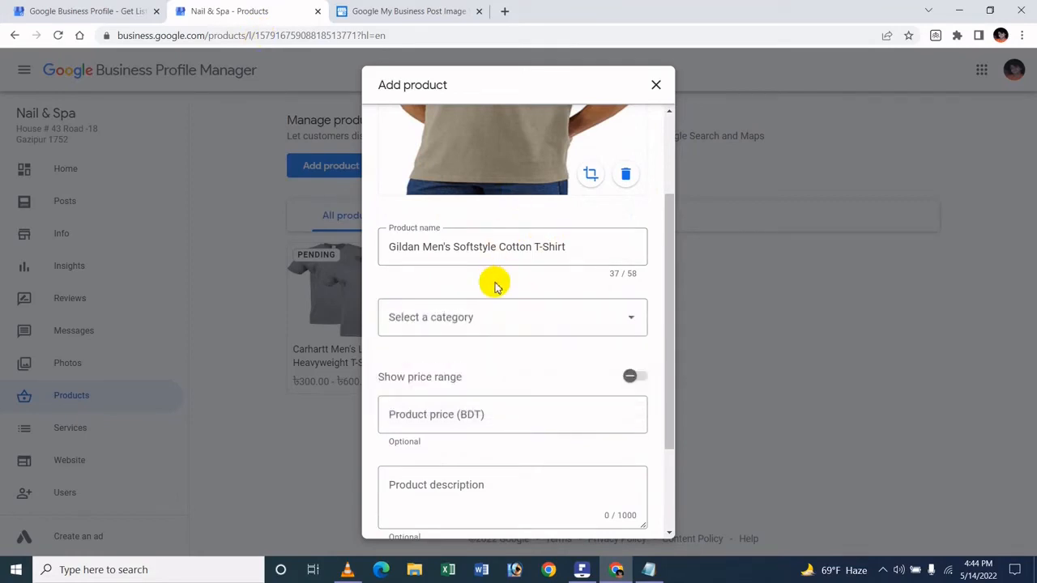
click(619, 316)
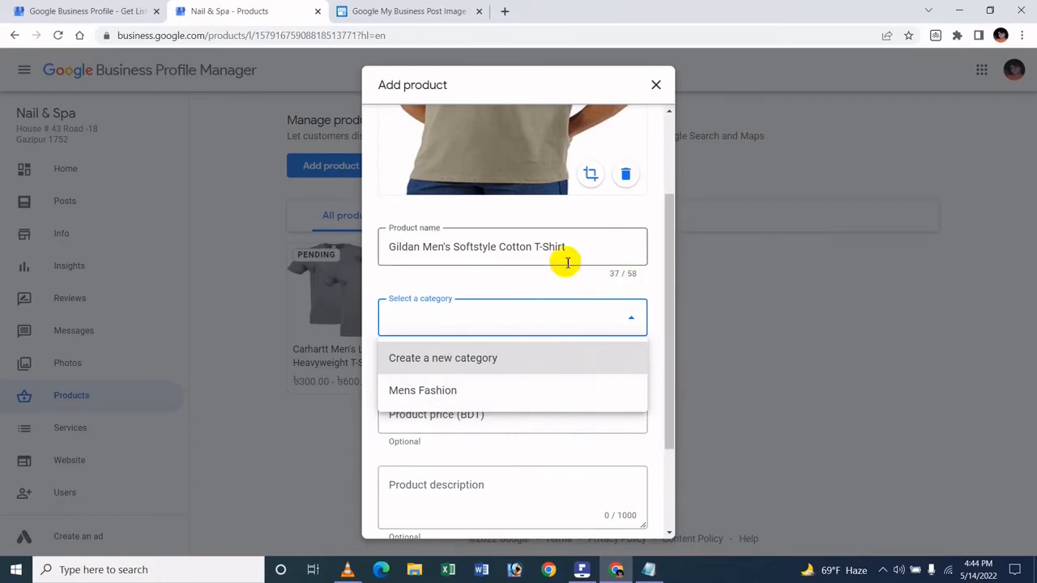
click(518, 291)
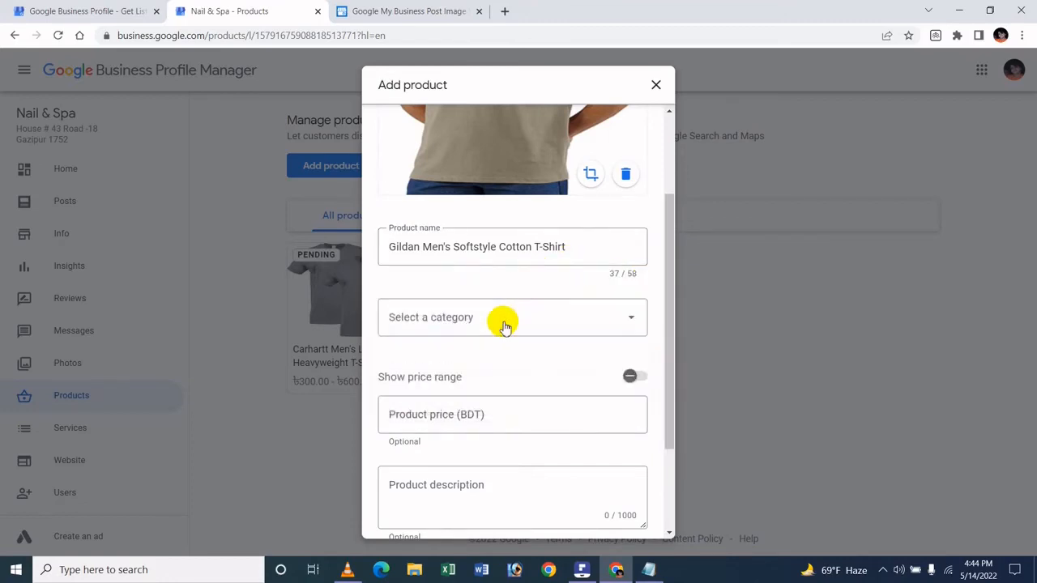
click(507, 325)
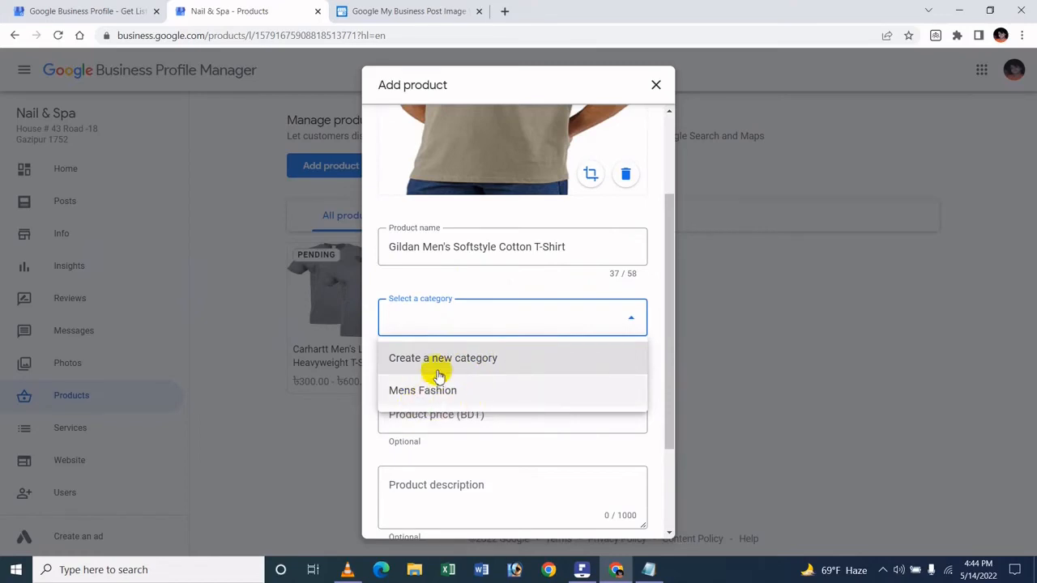
click(439, 393)
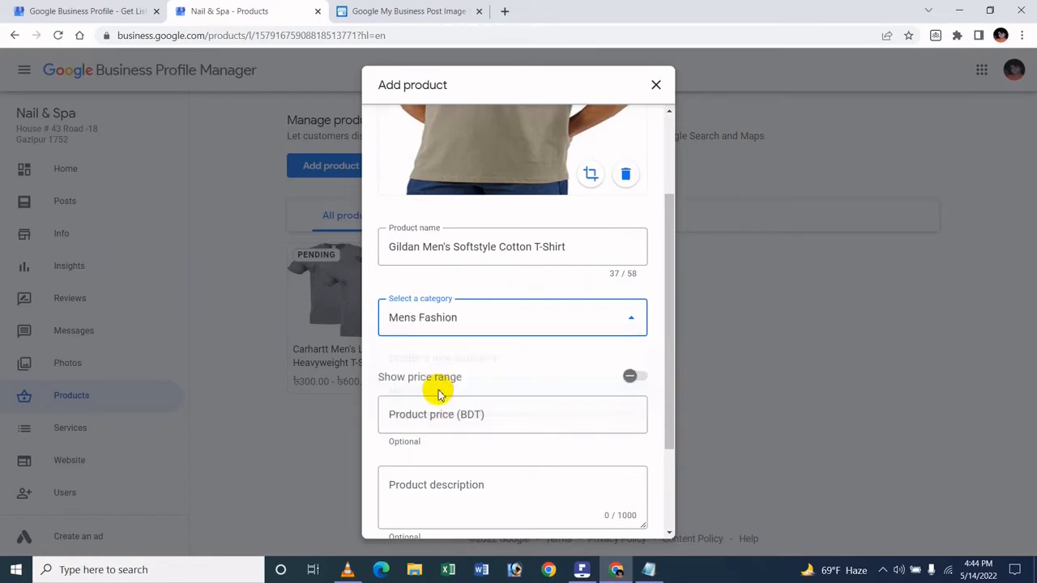
scroll(517, 352, down, 1)
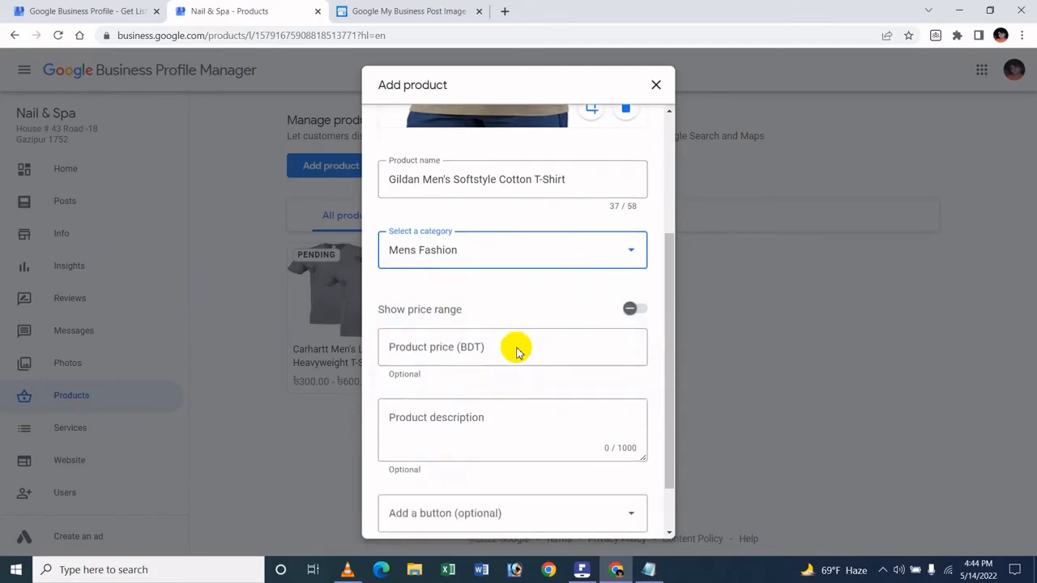
scroll(481, 306, up, 1)
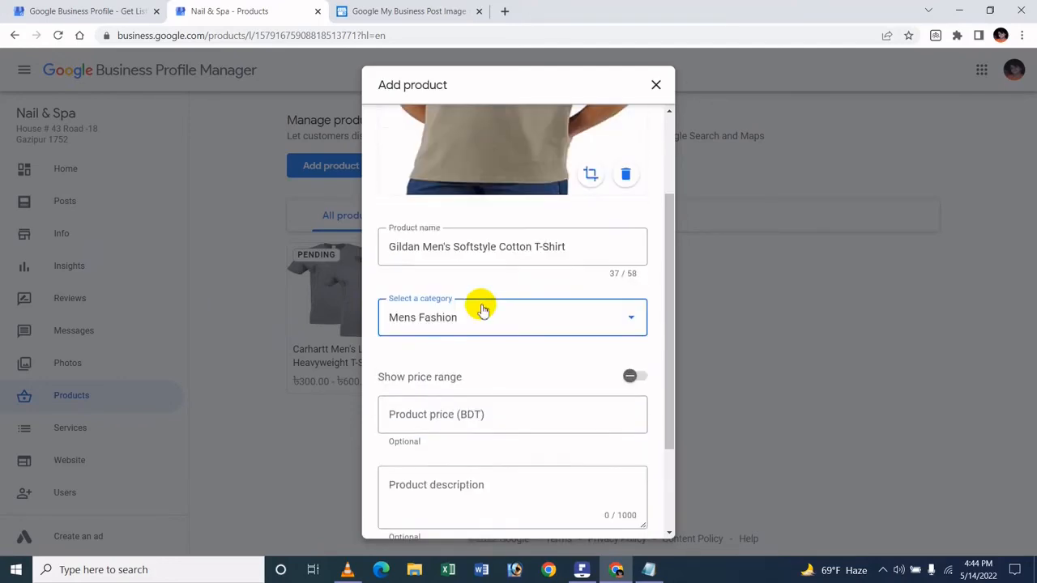
Show a price range for the product, with a minimum of 200 and a maximum of 400 BDT.
scroll(476, 299, down, 2)
click(629, 242)
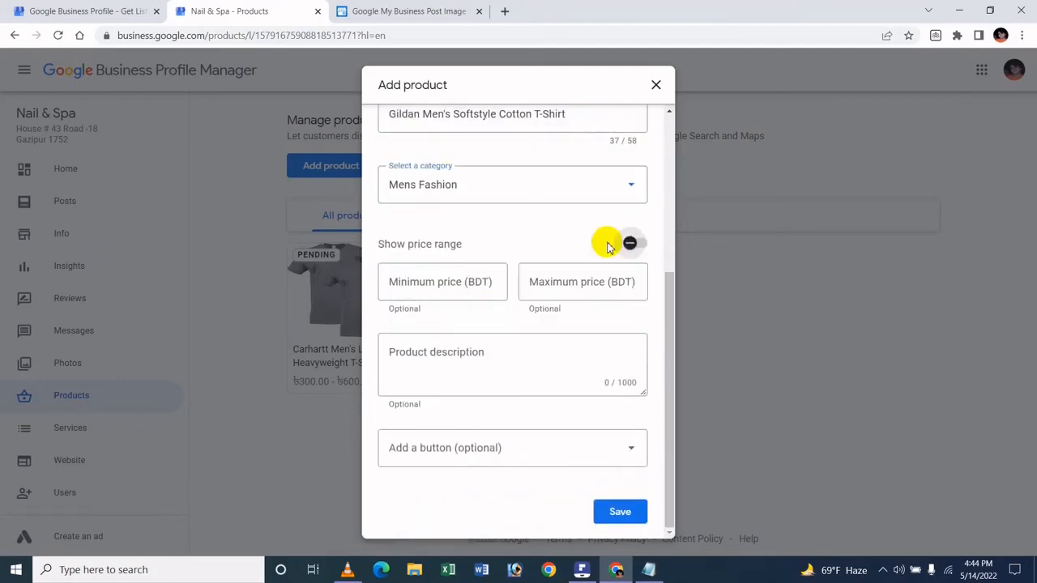
click(480, 277)
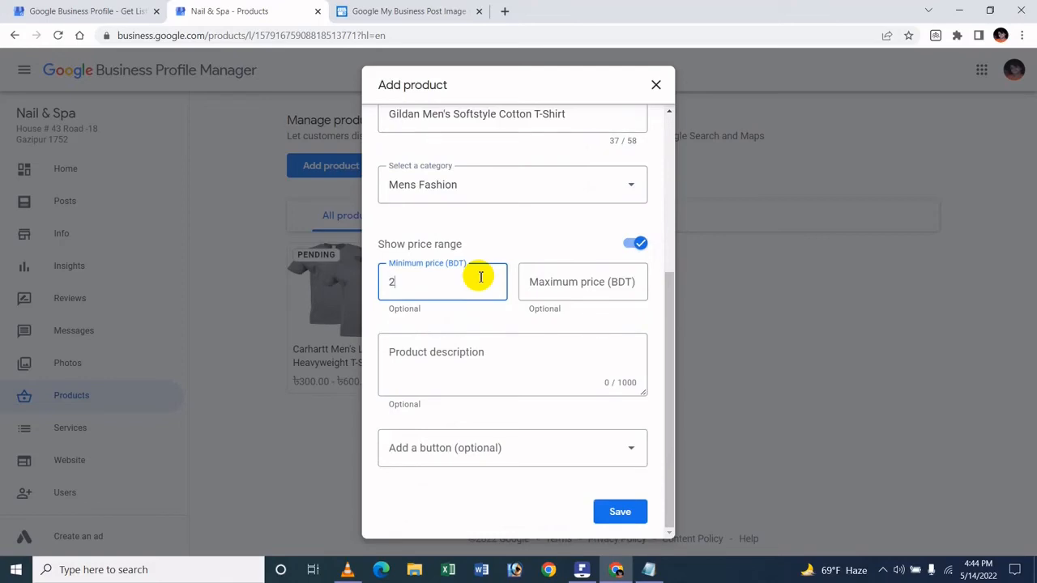
click(527, 281)
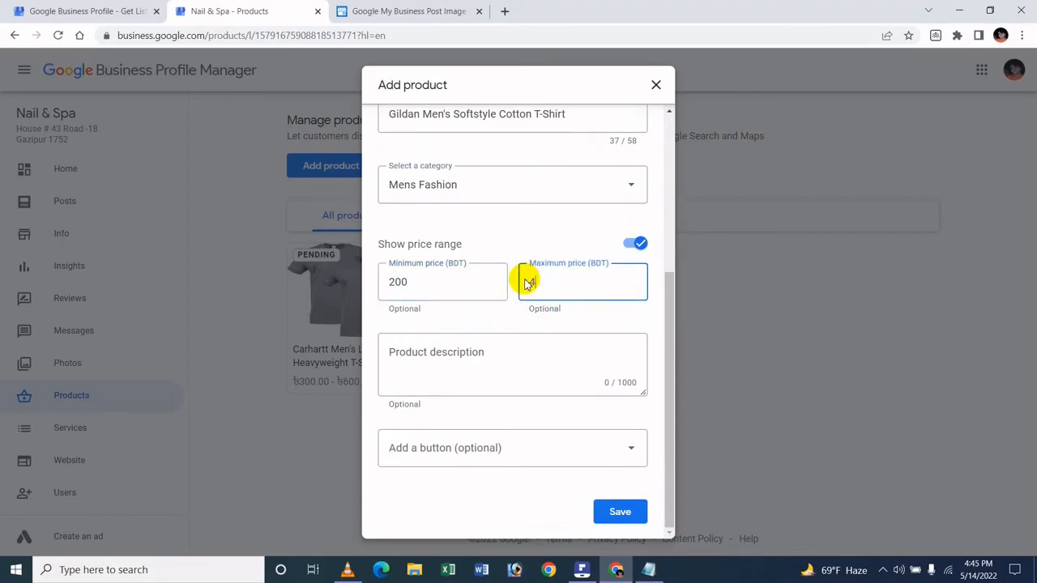
Copy the five Gildan feature lines, from "Solids: 100% Cotton" to "No twisted side seams after wash", from Notepad into the product description.
click(447, 370)
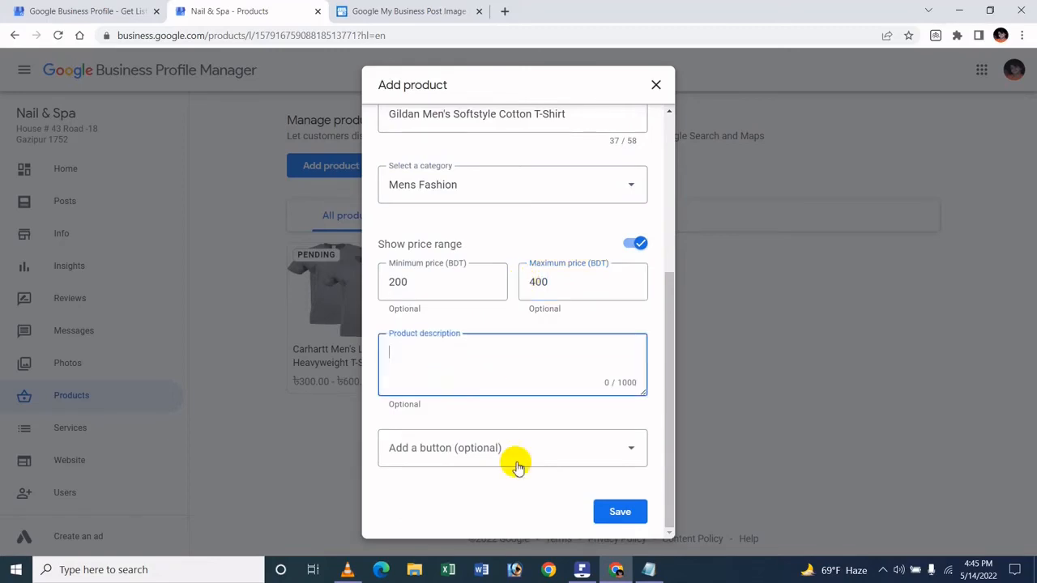
click(648, 569)
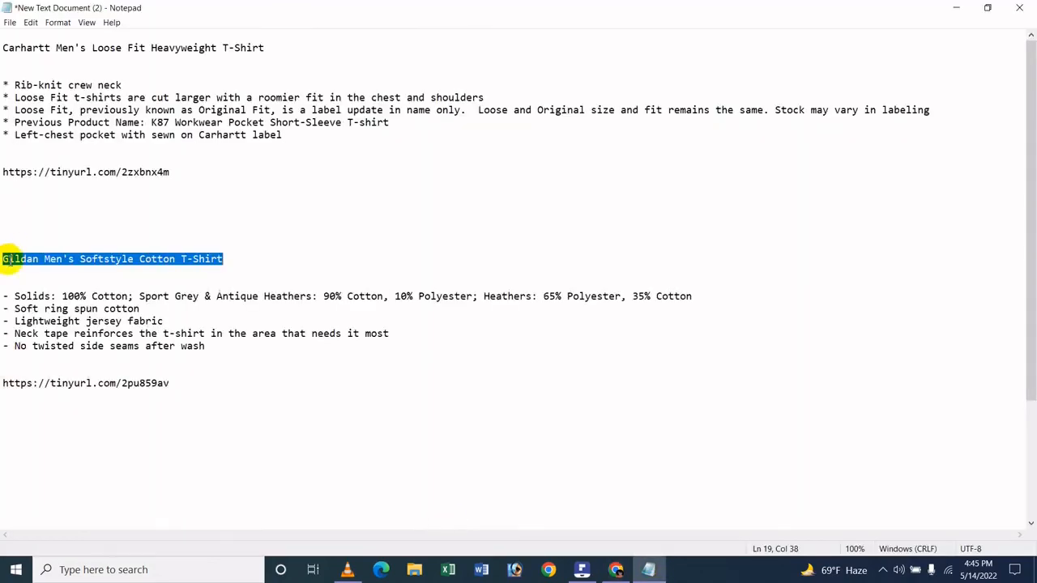
click(3, 294)
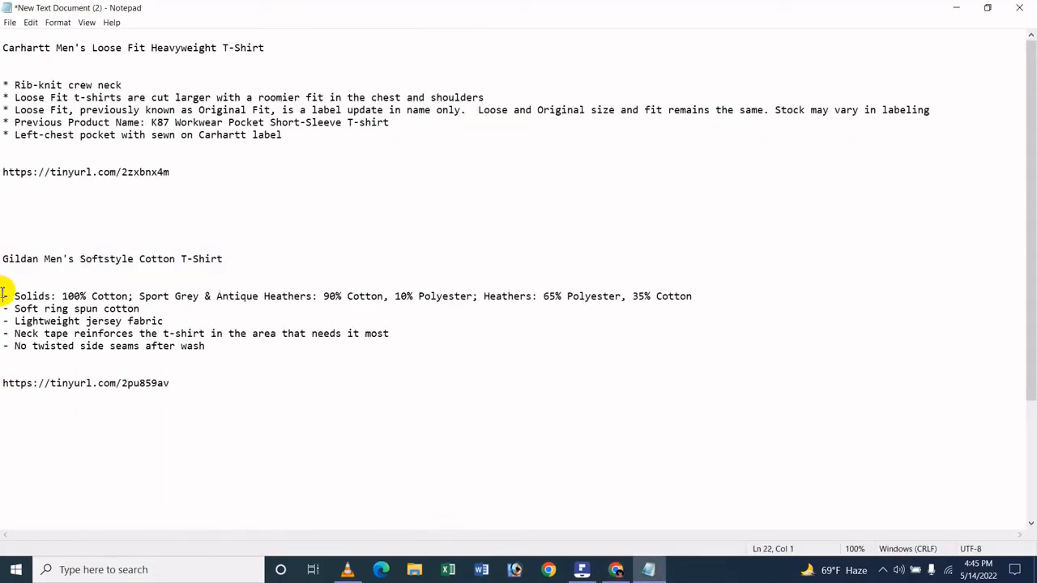
key(shift+End)
key(shift+Down)
key(shift+Down)
key(shift+Down)
key(shift+Down)
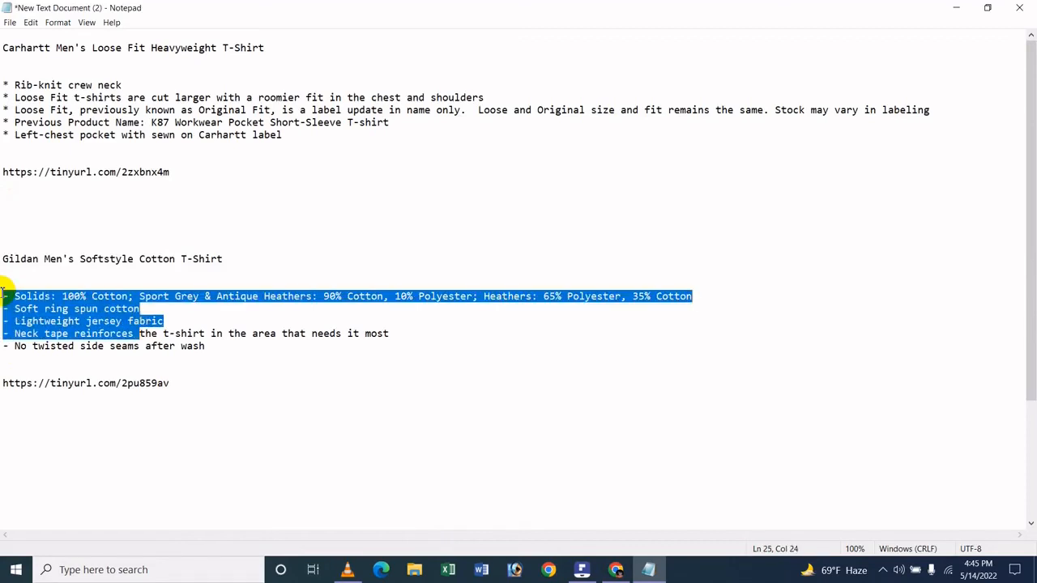
key(shift+End)
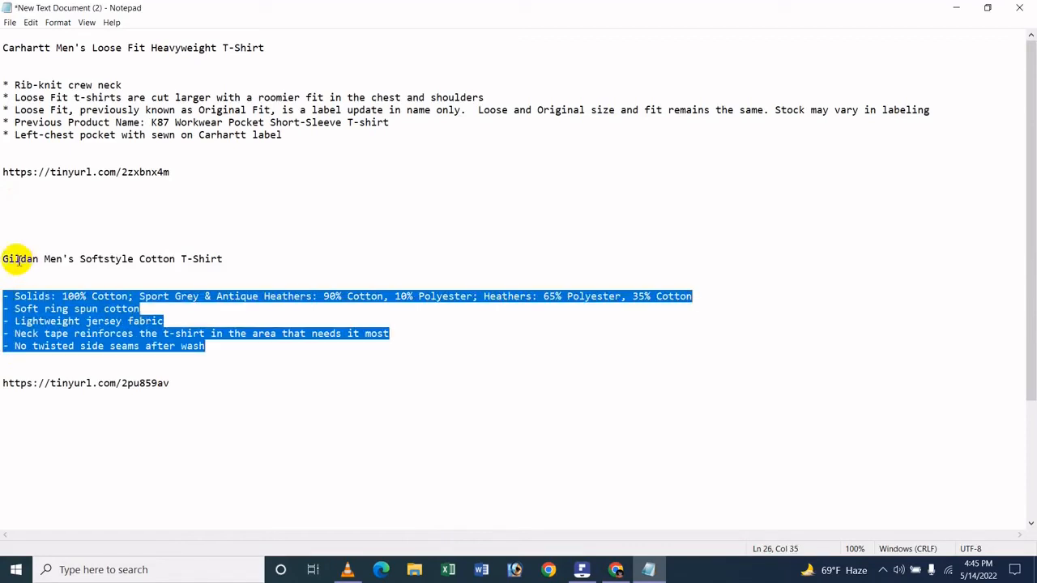
click(615, 569)
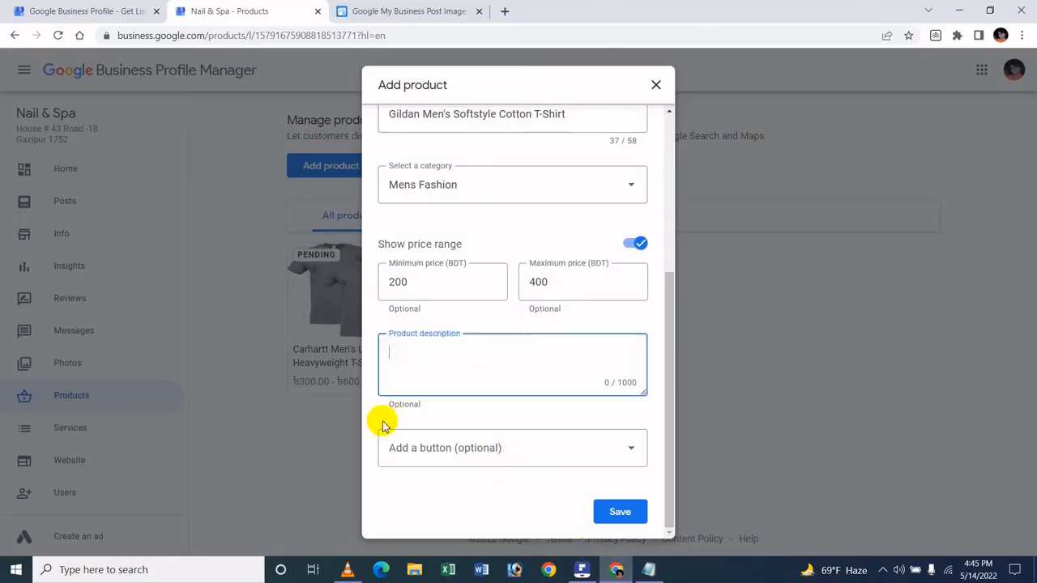
key(ctrl+v)
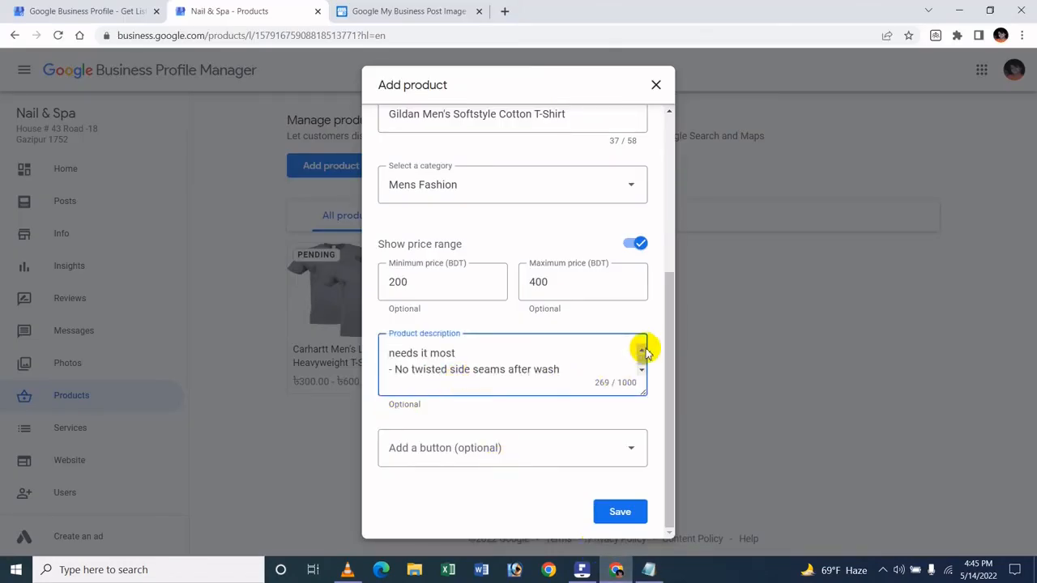
scroll(405, 387, up, 4)
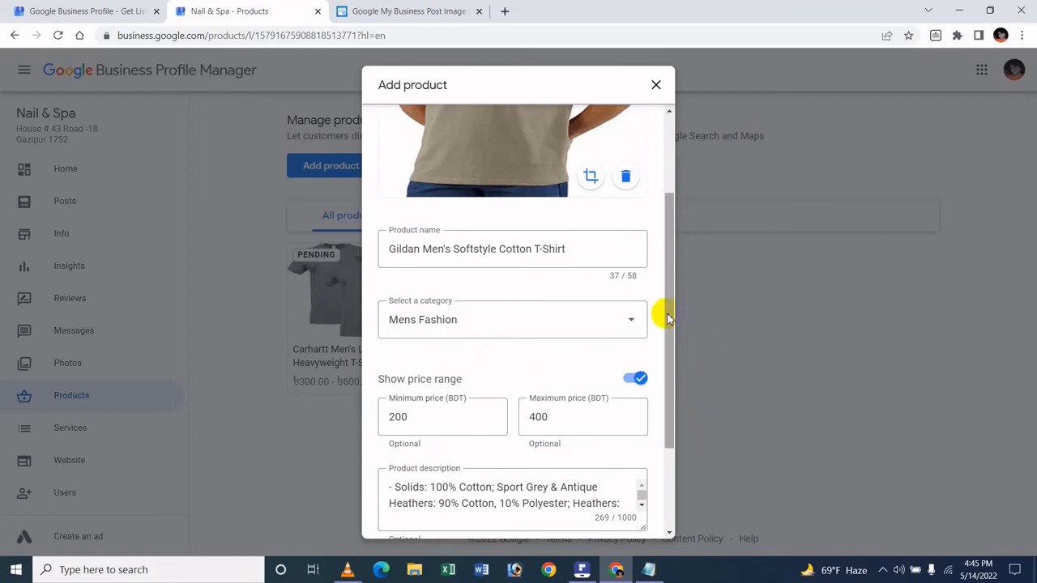
drag(662, 318, 665, 528)
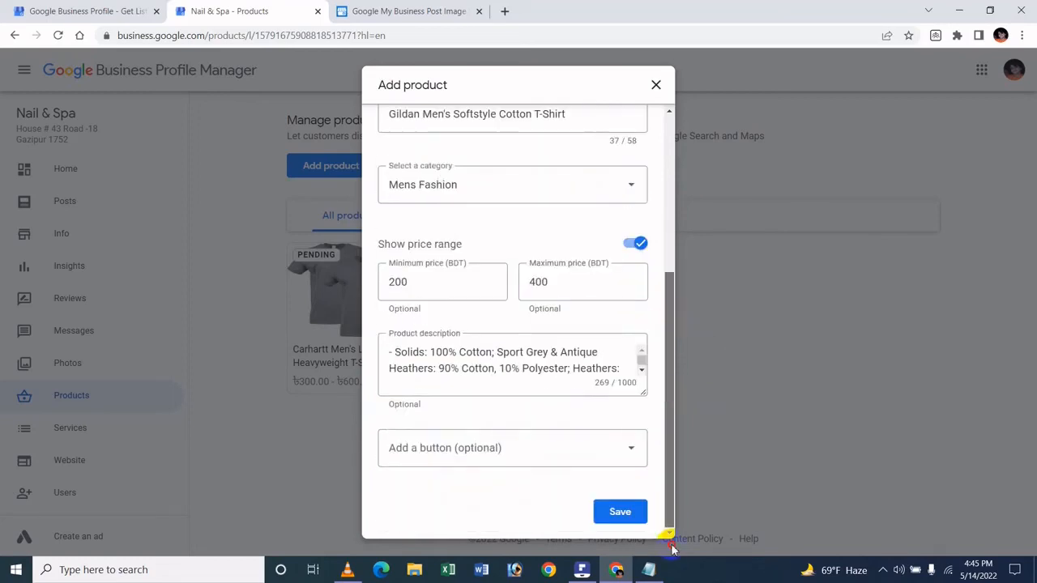
Add a Buy button to the Gildan T-shirt product.
click(516, 437)
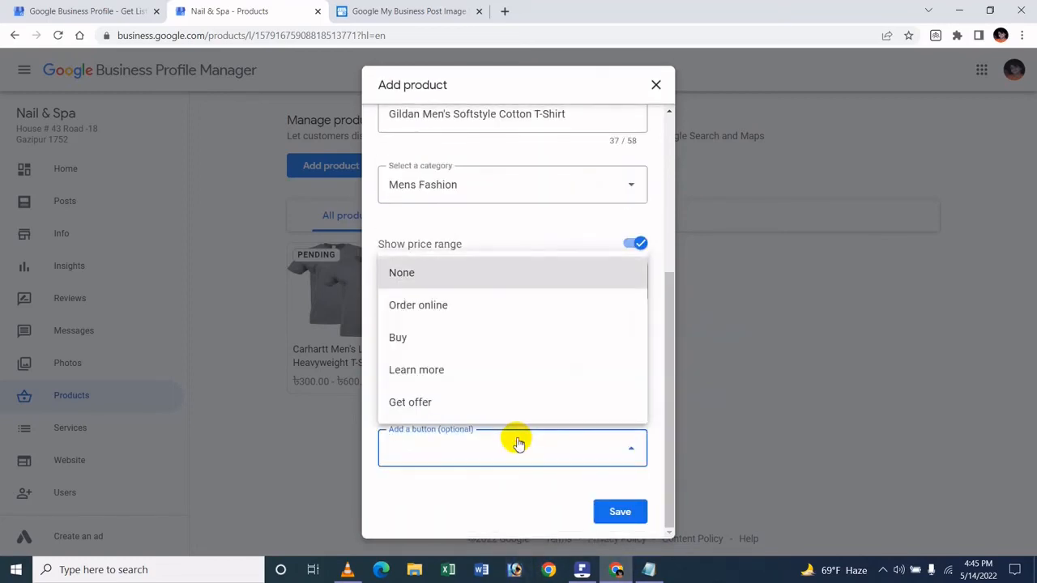
click(460, 484)
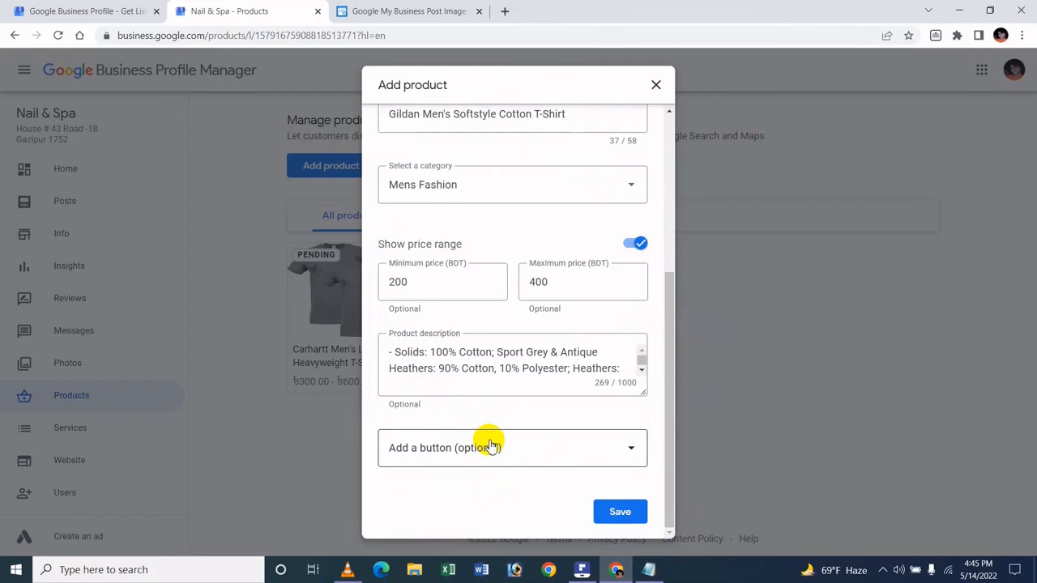
click(490, 445)
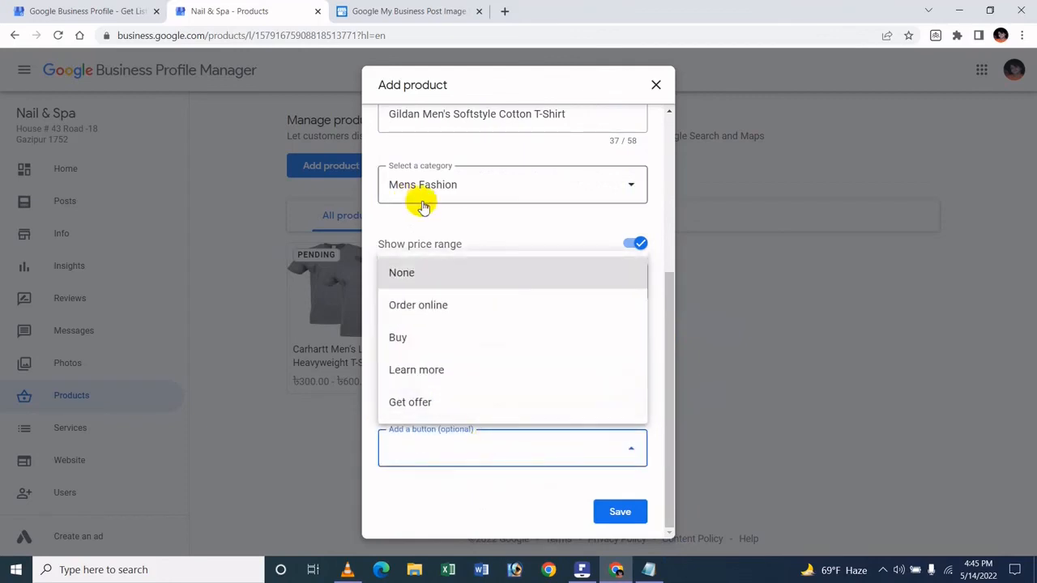
click(413, 340)
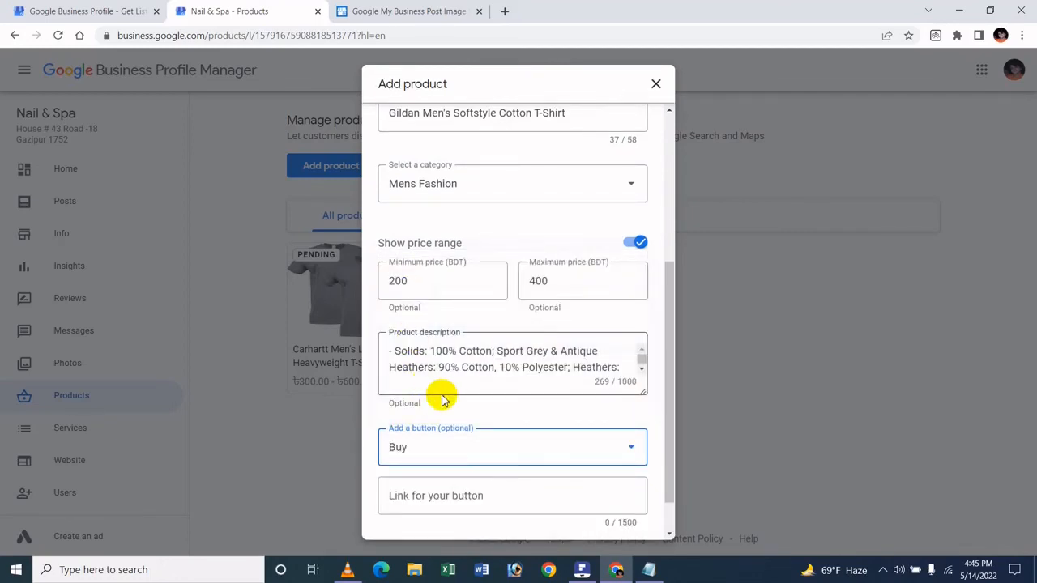
scroll(441, 398, down, 1)
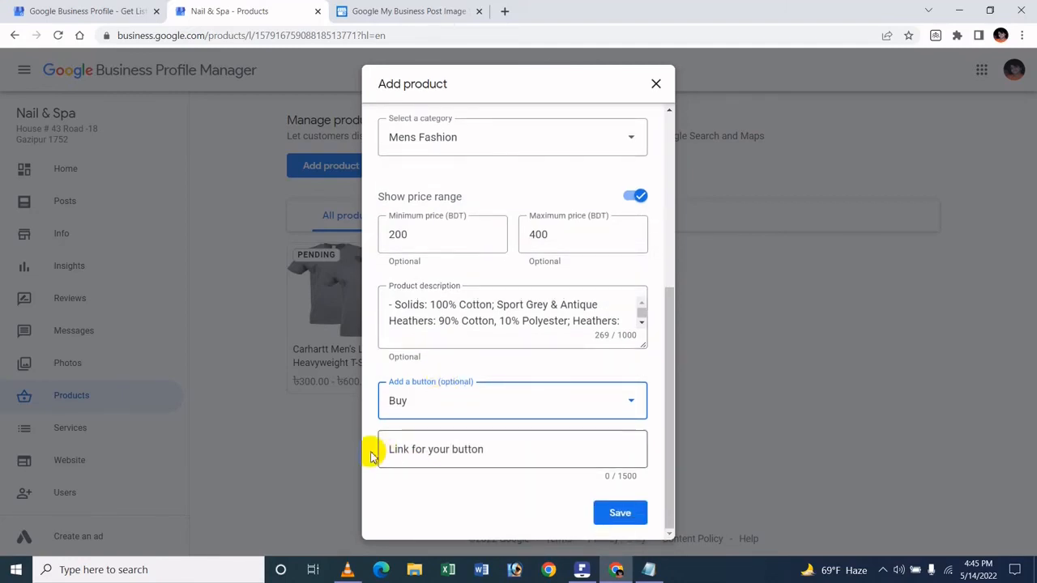
click(416, 452)
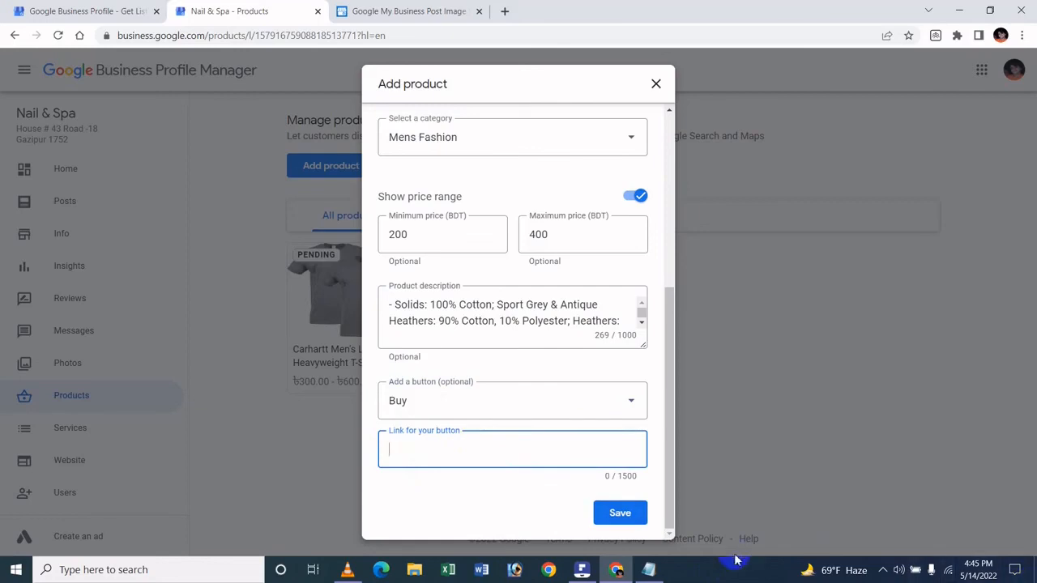
click(647, 569)
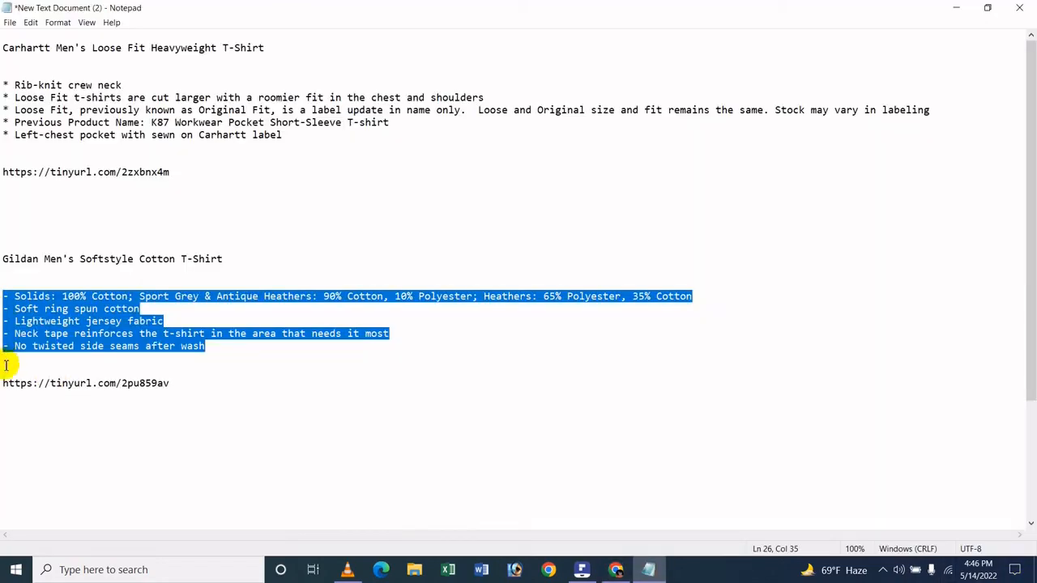
click(2, 383)
key(shift+End)
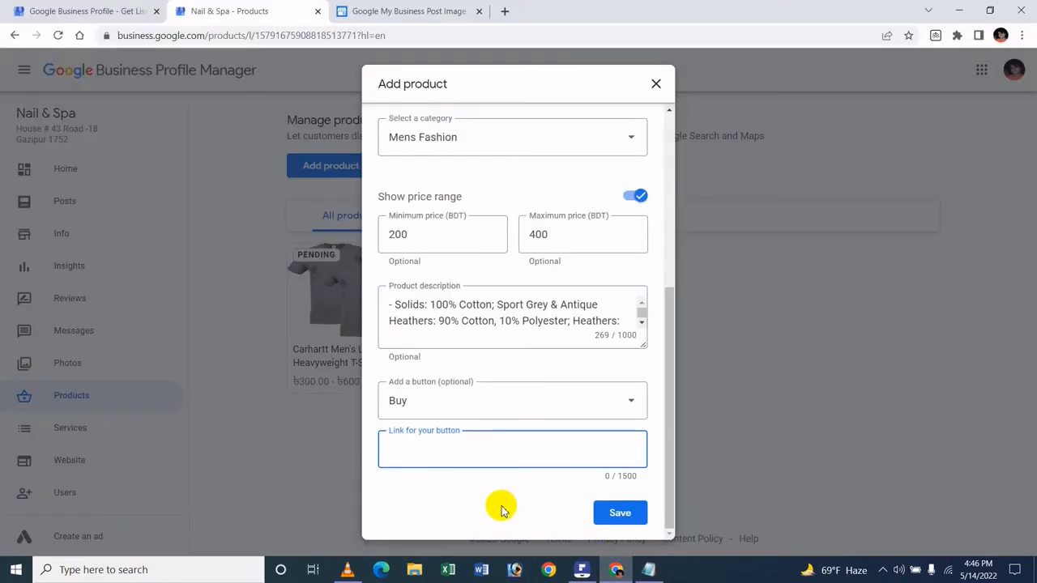
text(https://tinyurl.com/2pu859av)
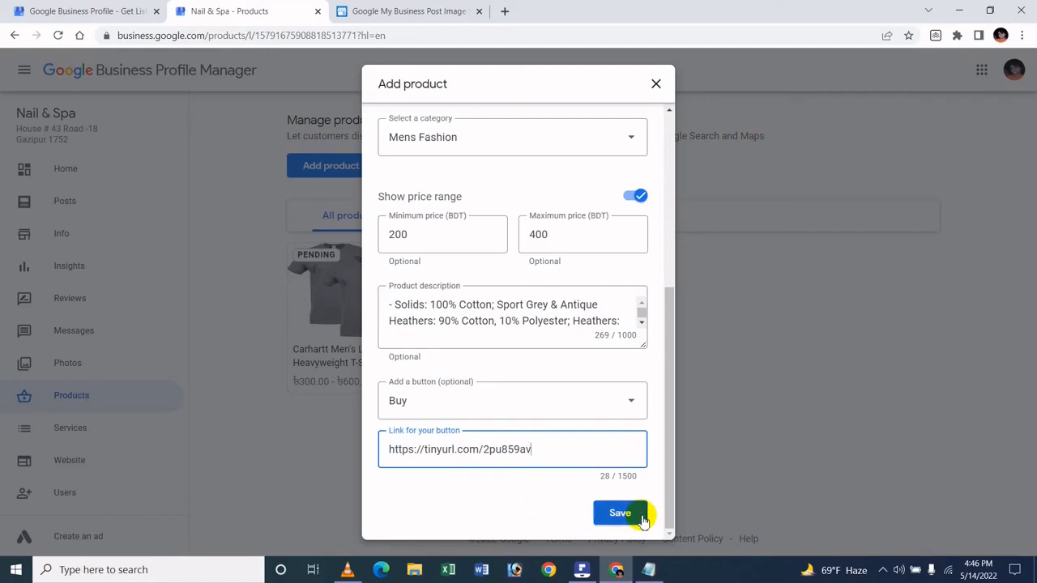
click(619, 513)
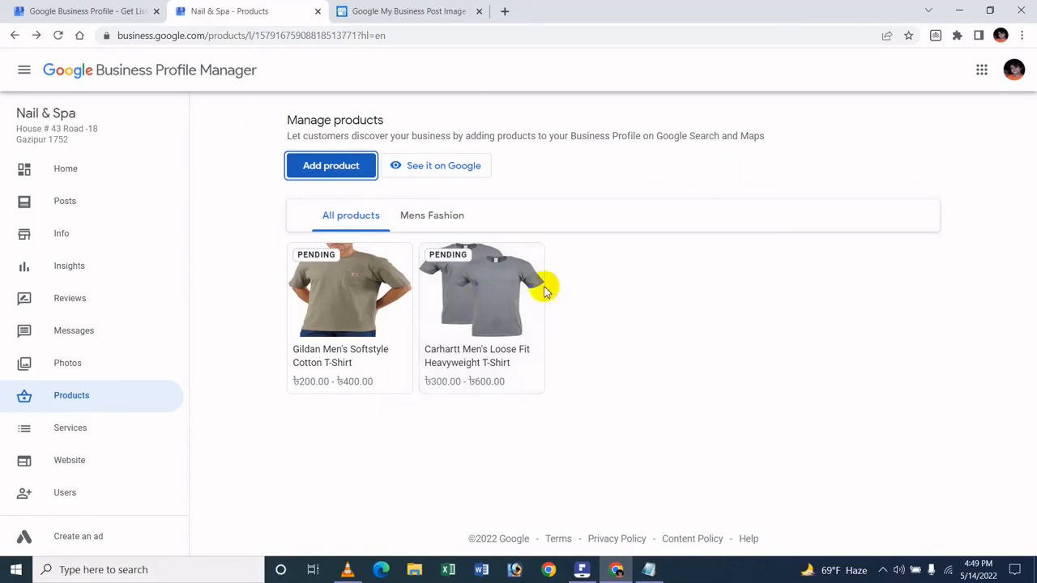
Switch to Wondershare PDFelement to view the "How To Add Product In Google My Business" document.
click(581, 569)
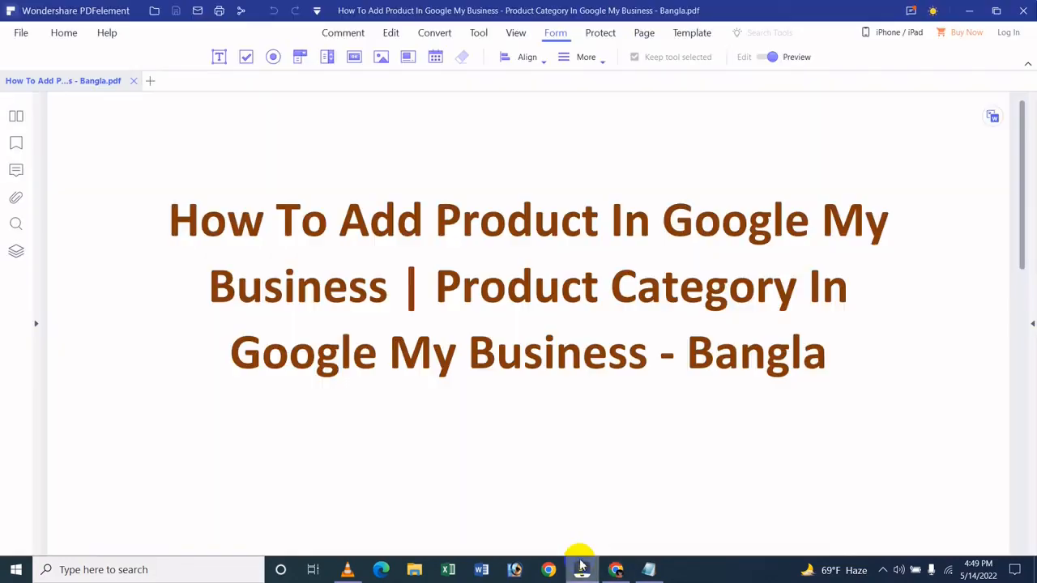